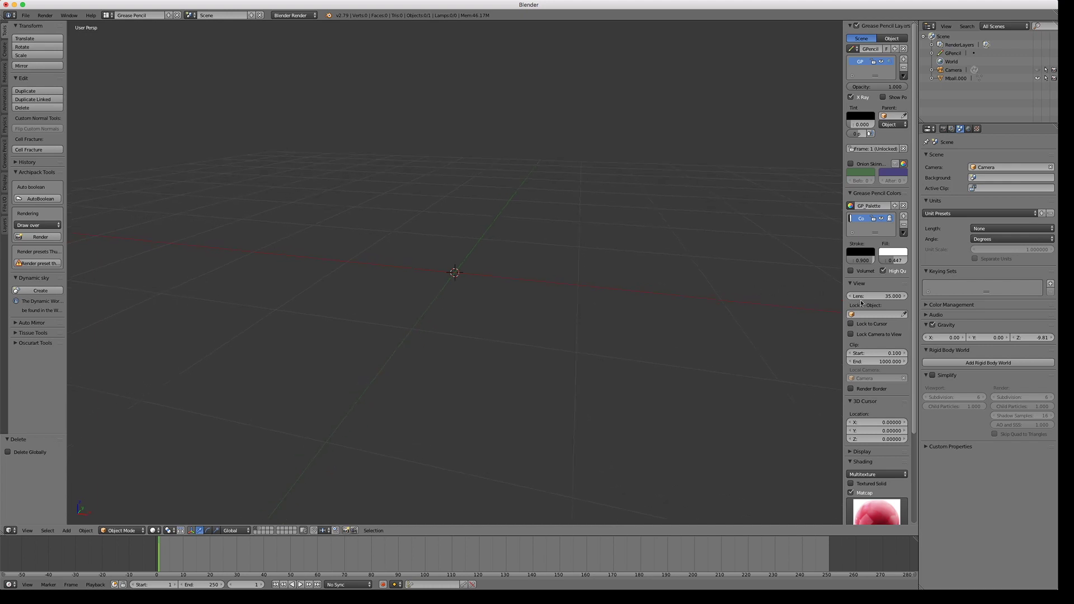
- Choose the glossy red matcap for the viewport shading
{"action": "scroll", "coordinate": [859, 299], "scroll_direction": "down", "scroll_amount": 2}
{"action": "scroll", "coordinate": [859, 299], "scroll_direction": "down", "scroll_amount": 4}
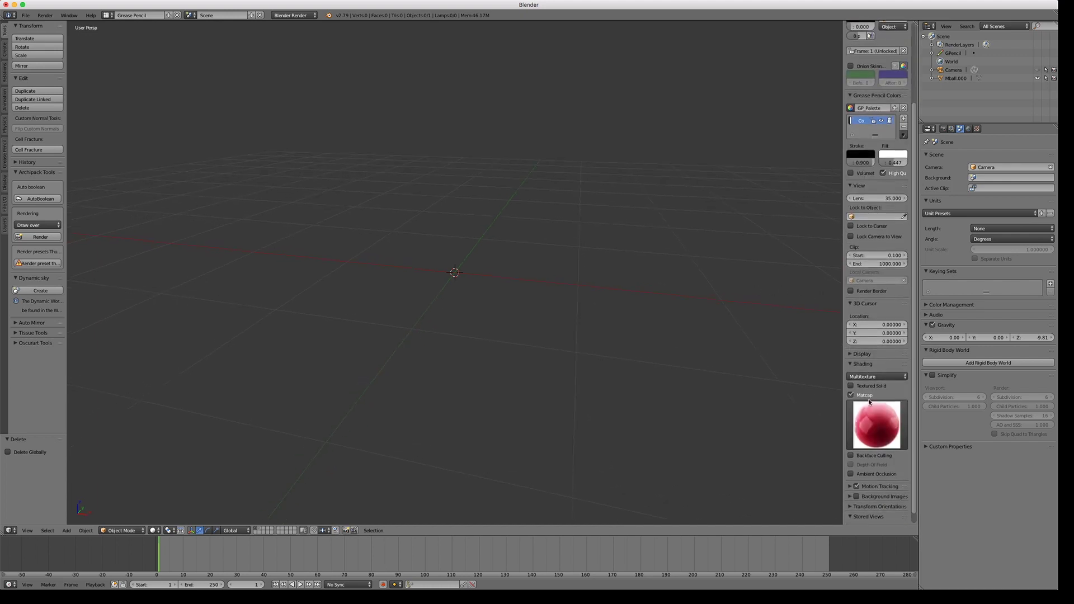
{"action": "left_click", "coordinate": [851, 393]}
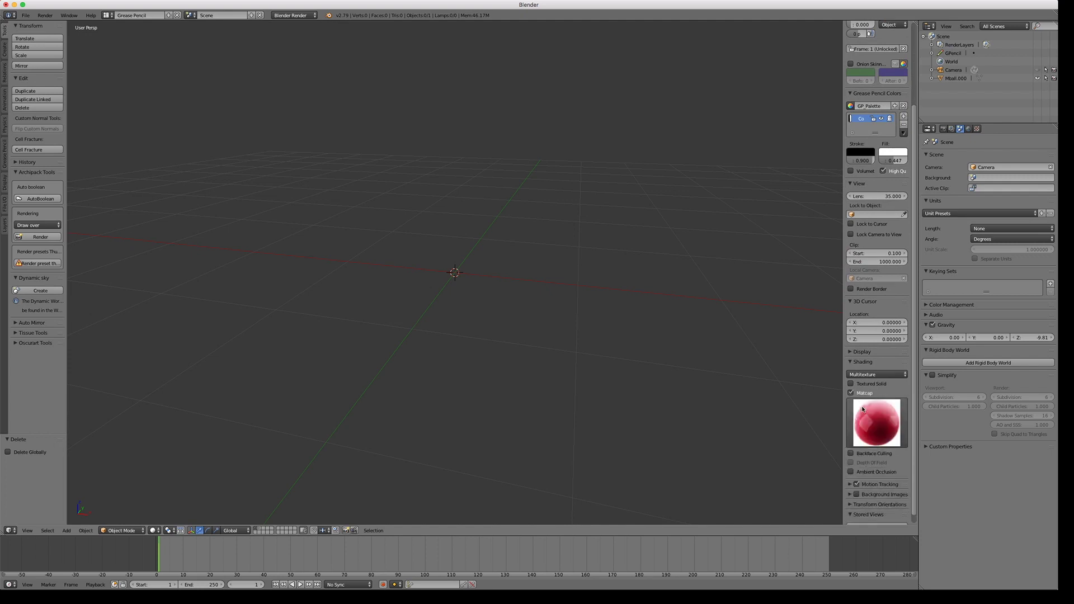
{"action": "left_click", "coordinate": [870, 418]}
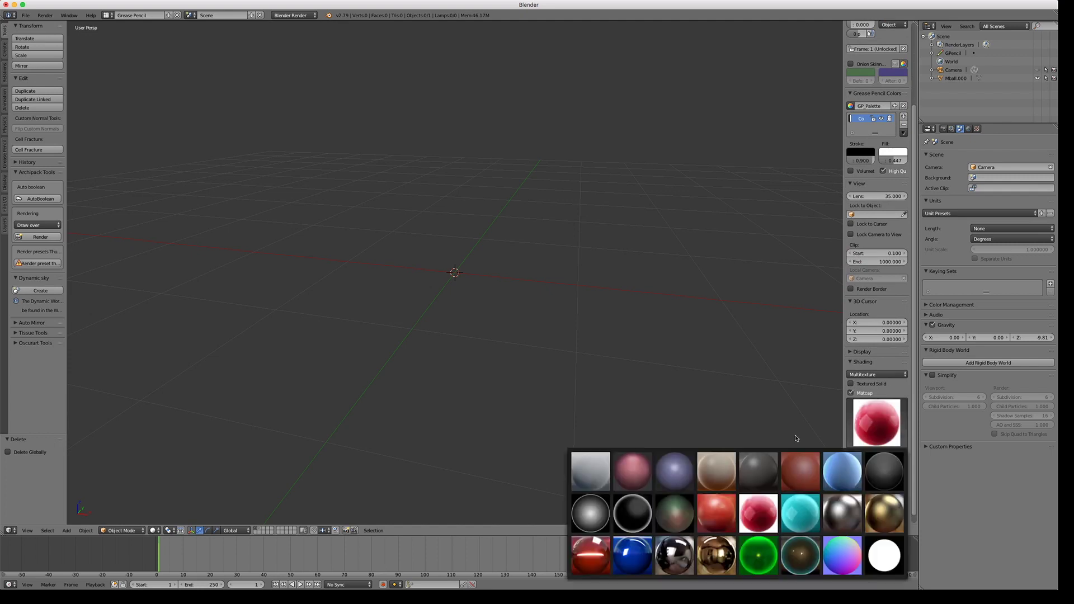
{"action": "left_click", "coordinate": [753, 524]}
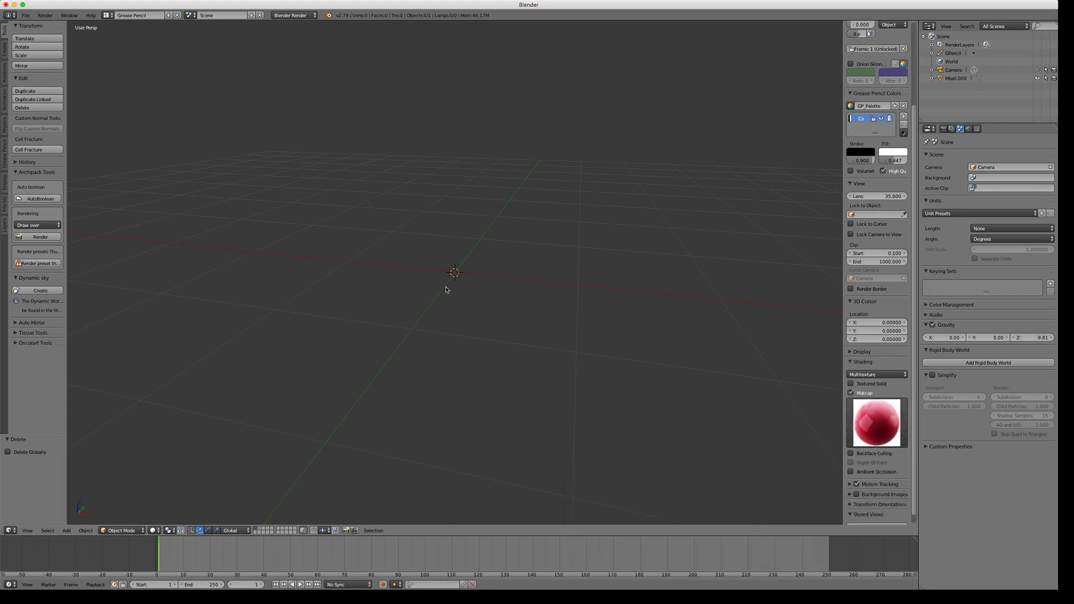
- Add a metaball Ball at the origin and scale it down to about 0.211
{"action": "key", "text": "shift+a"}
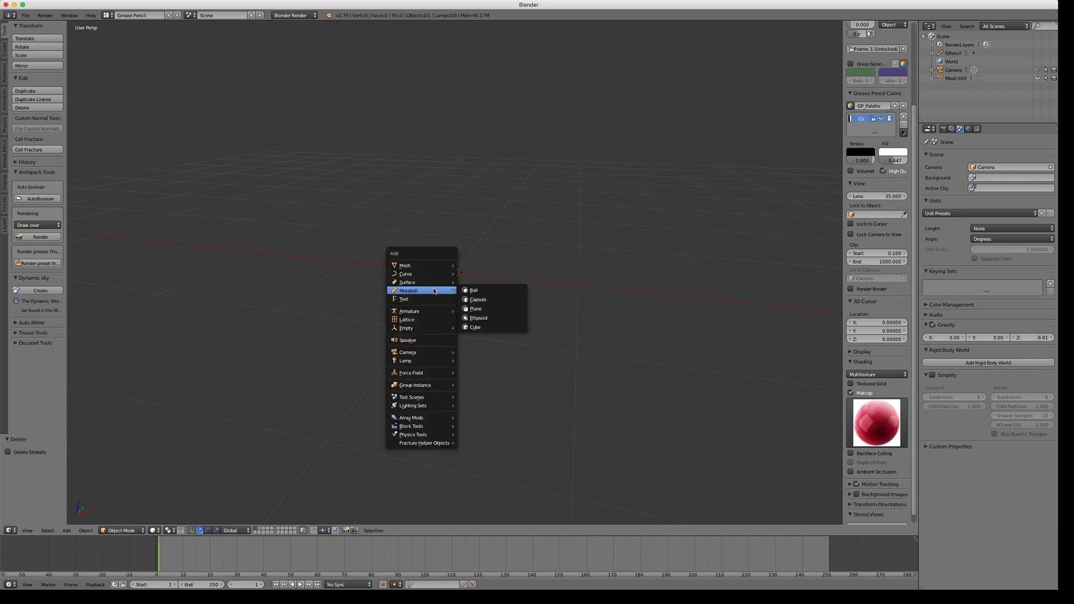
{"action": "left_click", "coordinate": [477, 291]}
{"action": "key", "text": "s"}
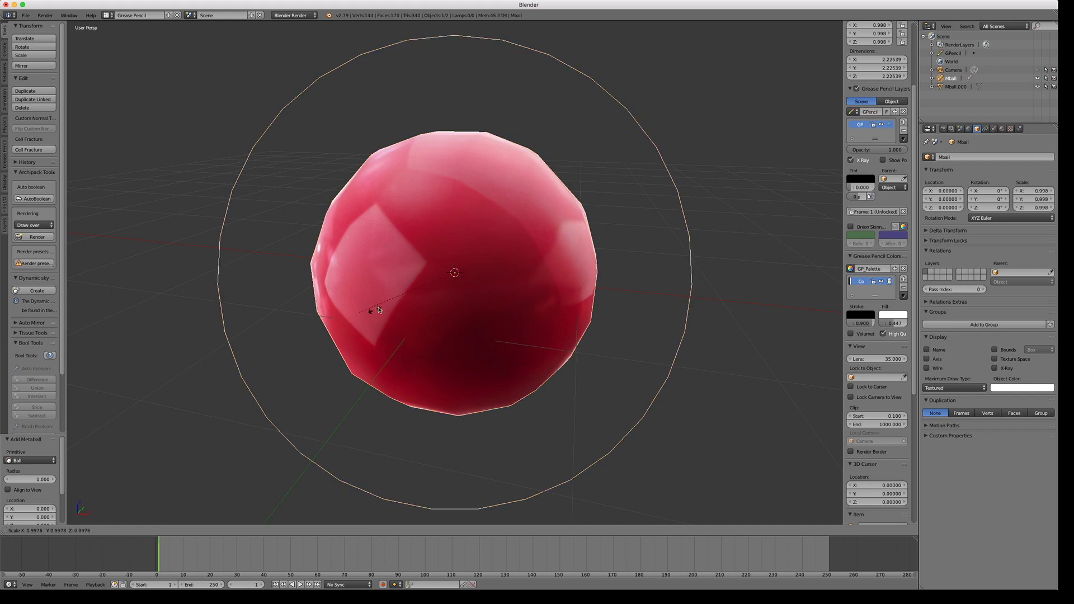
{"action": "left_click", "coordinate": [437, 283]}
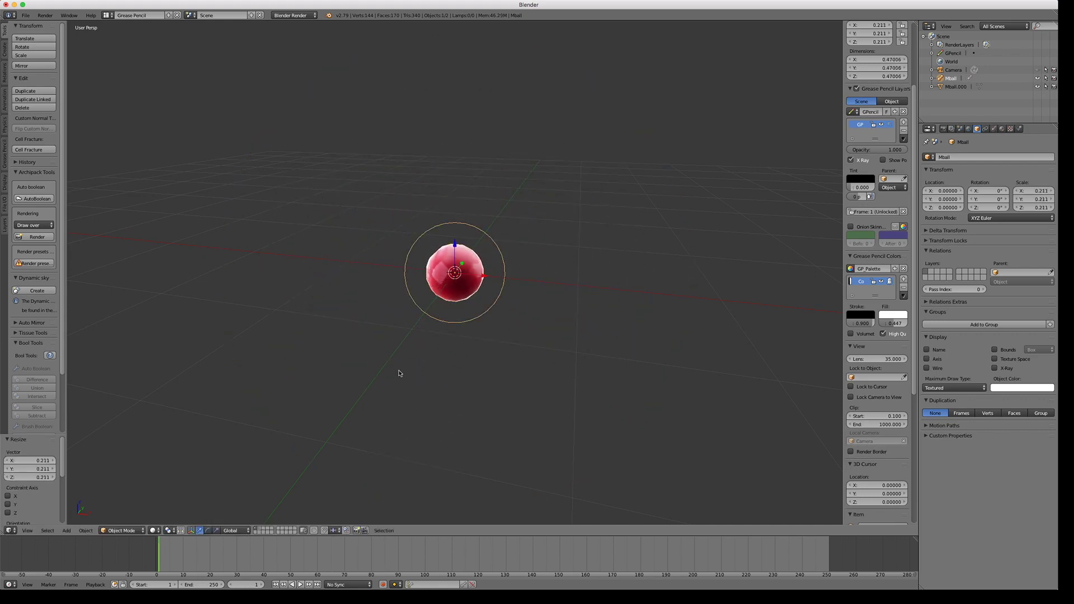
- In Edit Mode, duplicate the metaball element about 0.53 along the X axis so the two balls blend
{"action": "left_click", "coordinate": [125, 530]}
{"action": "left_click", "coordinate": [120, 511]}
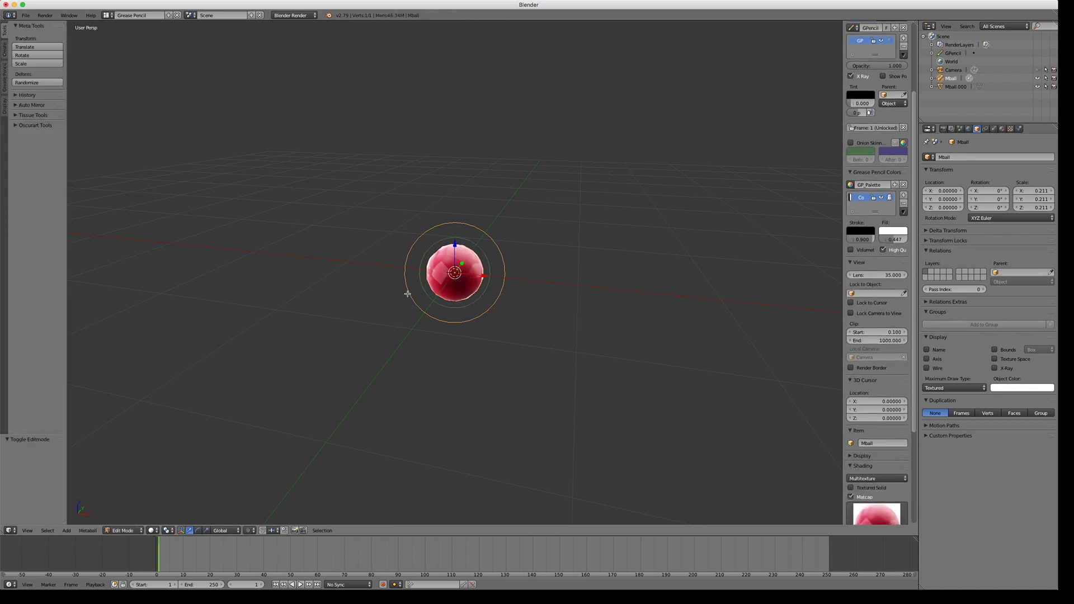
{"action": "key", "text": "a"}
{"action": "right_click", "coordinate": [407, 294]}
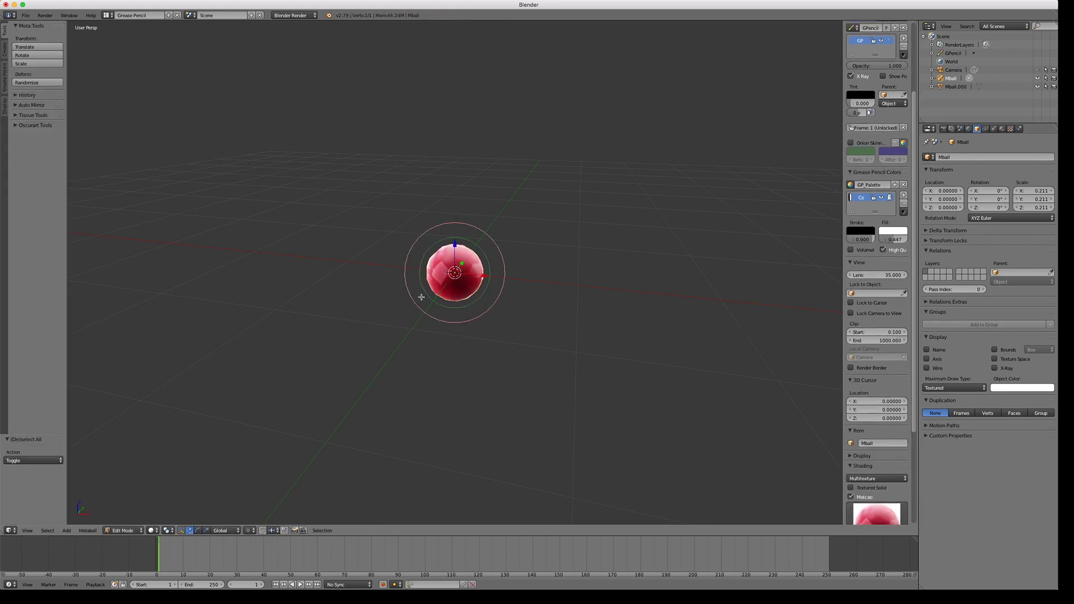
{"action": "key", "text": "shift+d"}
{"action": "key", "text": "x"}
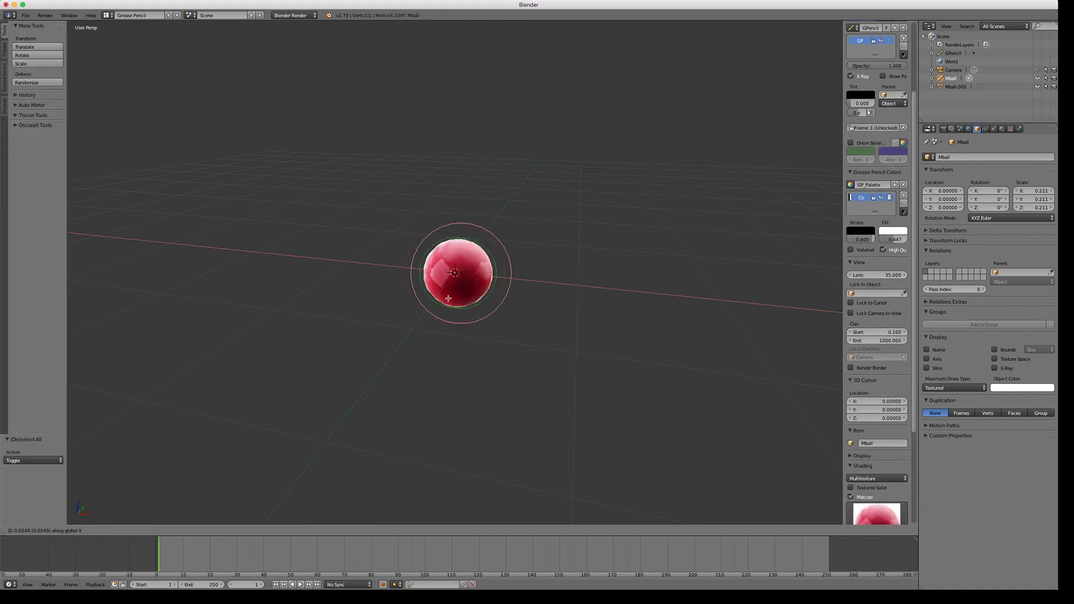
{"action": "left_click", "coordinate": [485, 301]}
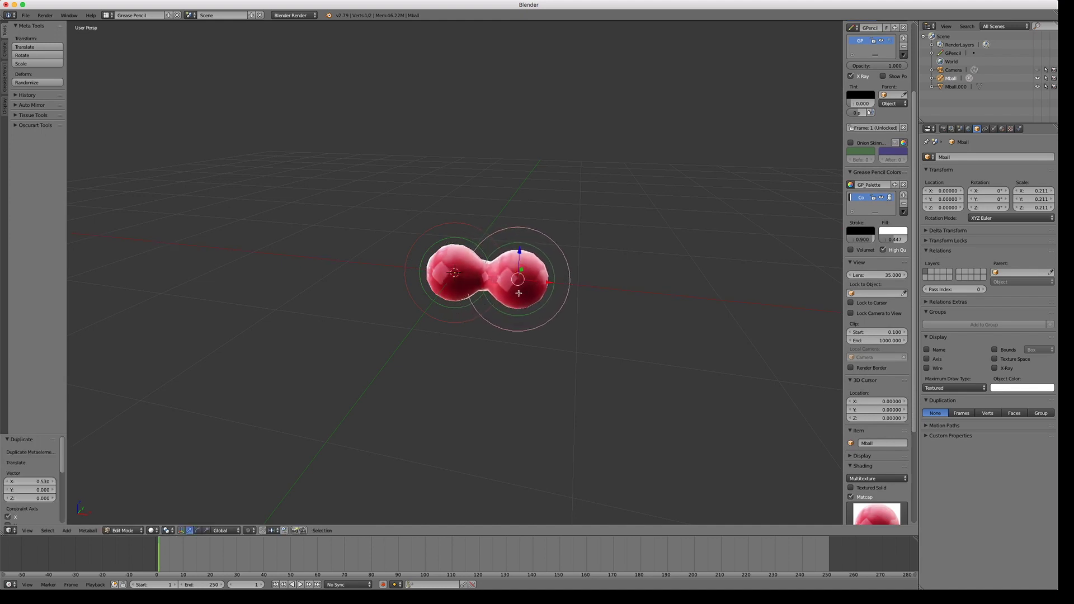
- Duplicate the second ball about 0.549 further along X to form a three-ball chain, and return to Object Mode
{"action": "key", "text": "shift+d"}
{"action": "key", "text": "x"}
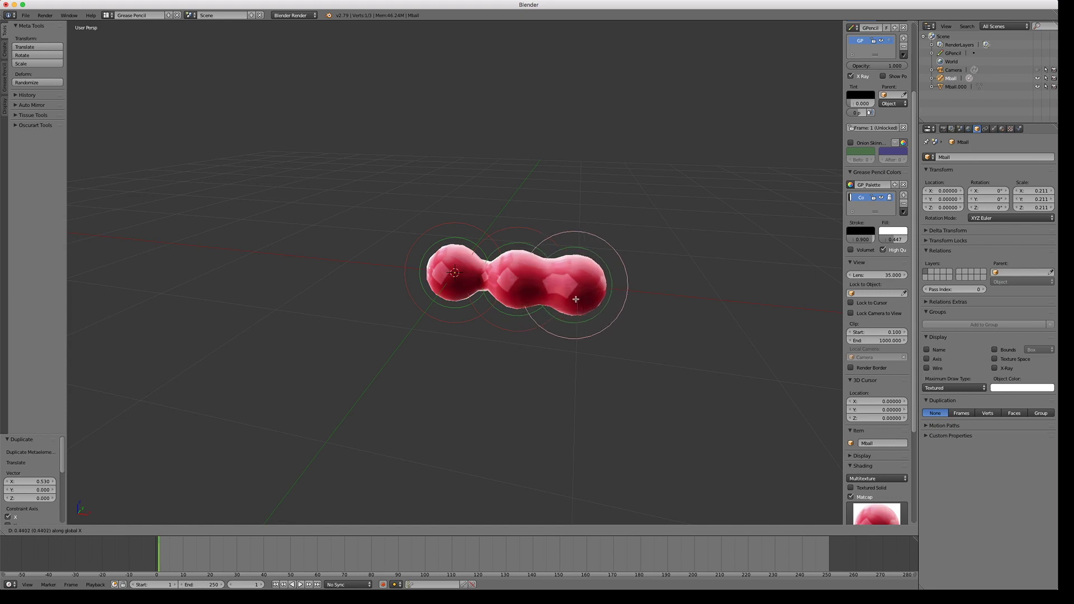
{"action": "left_click", "coordinate": [589, 302]}
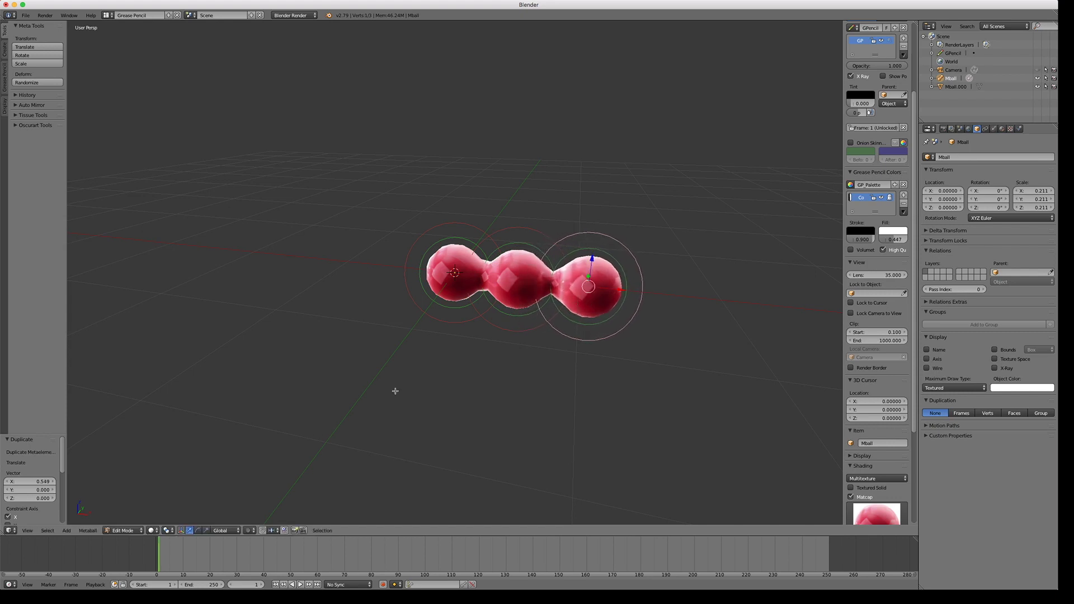
{"action": "left_click", "coordinate": [123, 531]}
{"action": "left_click", "coordinate": [120, 518]}
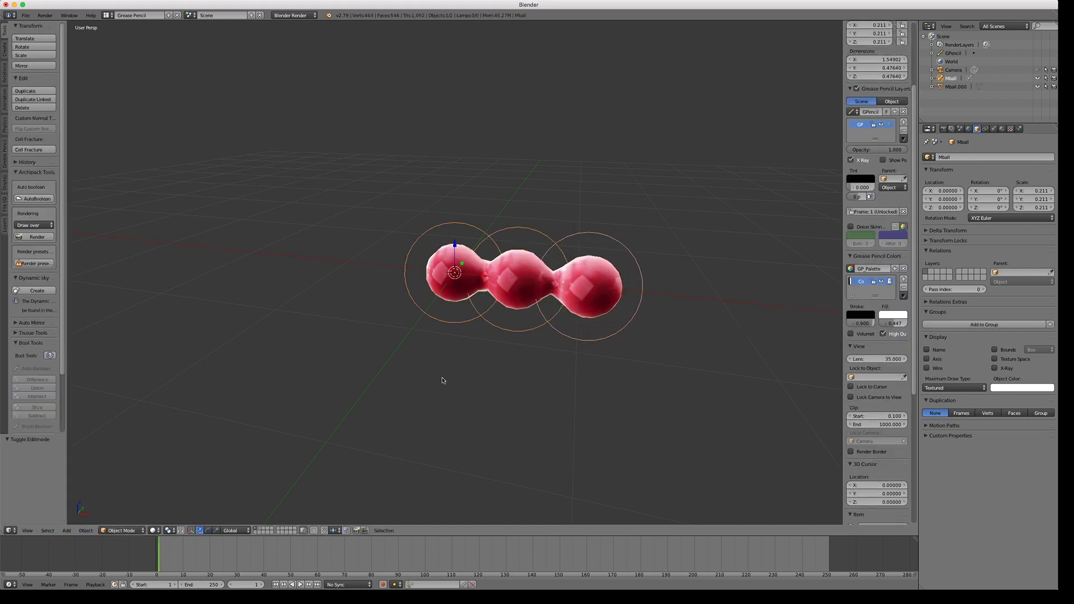
- Set the metaball's view resolution to 0.05
{"action": "left_click", "coordinate": [995, 129]}
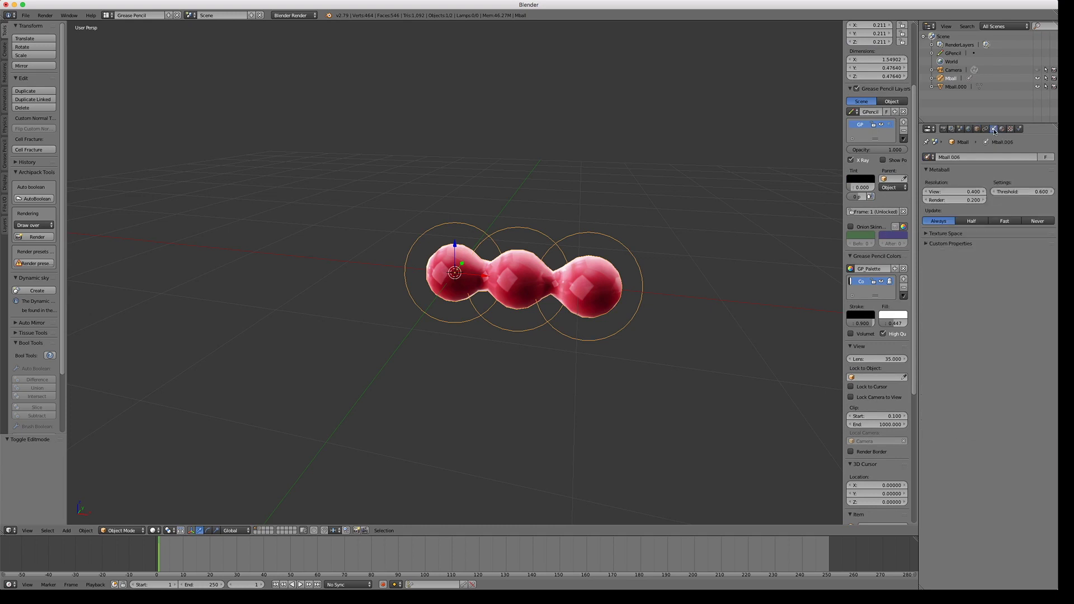
{"action": "left_click", "coordinate": [954, 192]}
{"action": "type", "text": "0.05"}
{"action": "key", "text": "Return"}
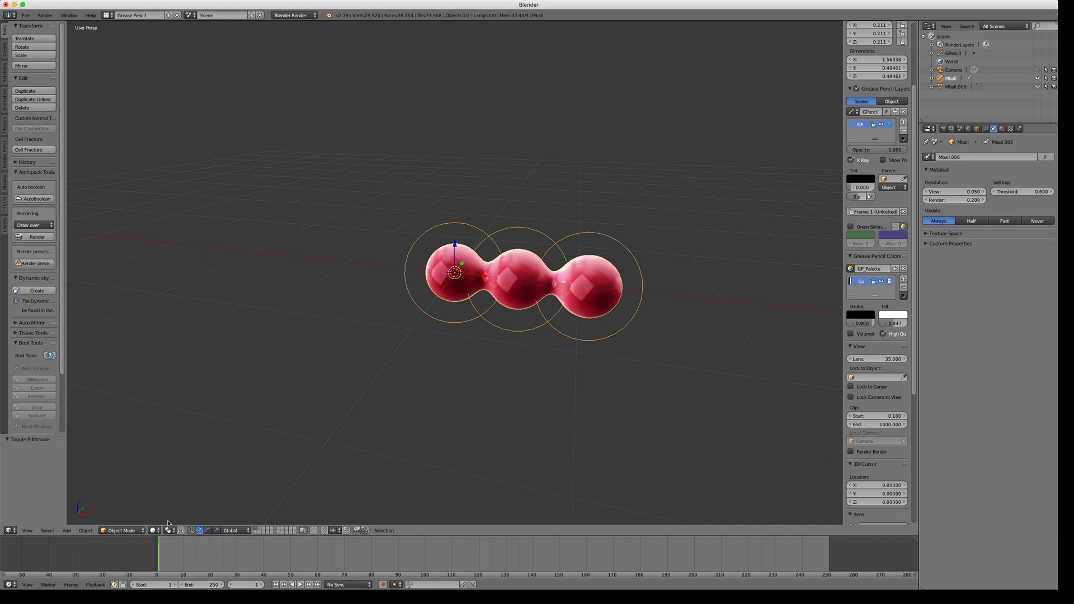
- Scale the three-ball chain down by a factor of about 0.607
{"action": "key", "text": "s"}
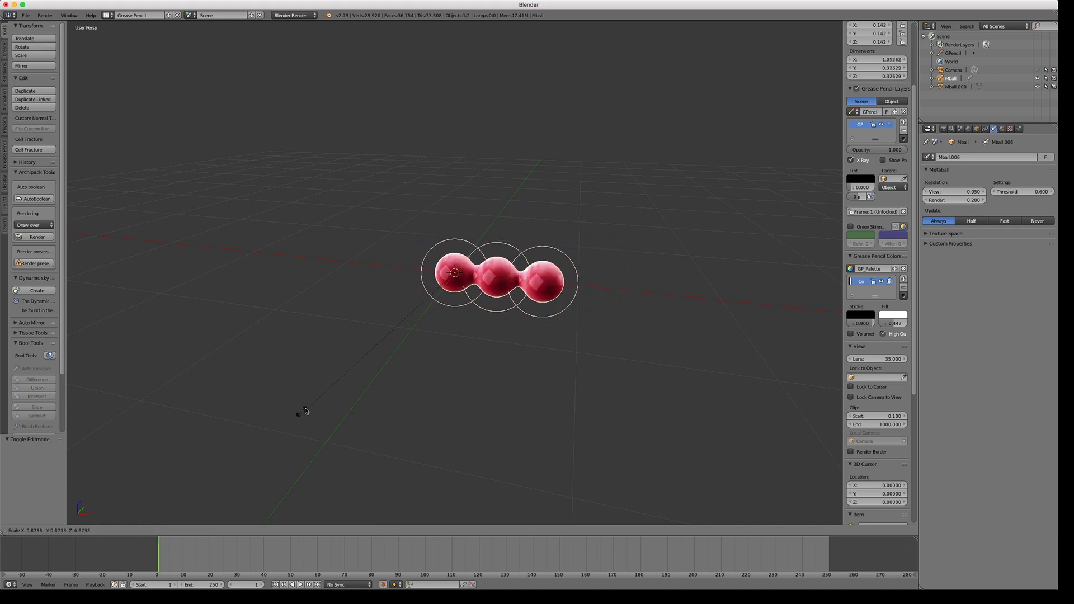
{"action": "left_click", "coordinate": [313, 406]}
{"action": "scroll", "coordinate": [329, 337], "scroll_direction": "up", "scroll_amount": 4, "text": "shift"}
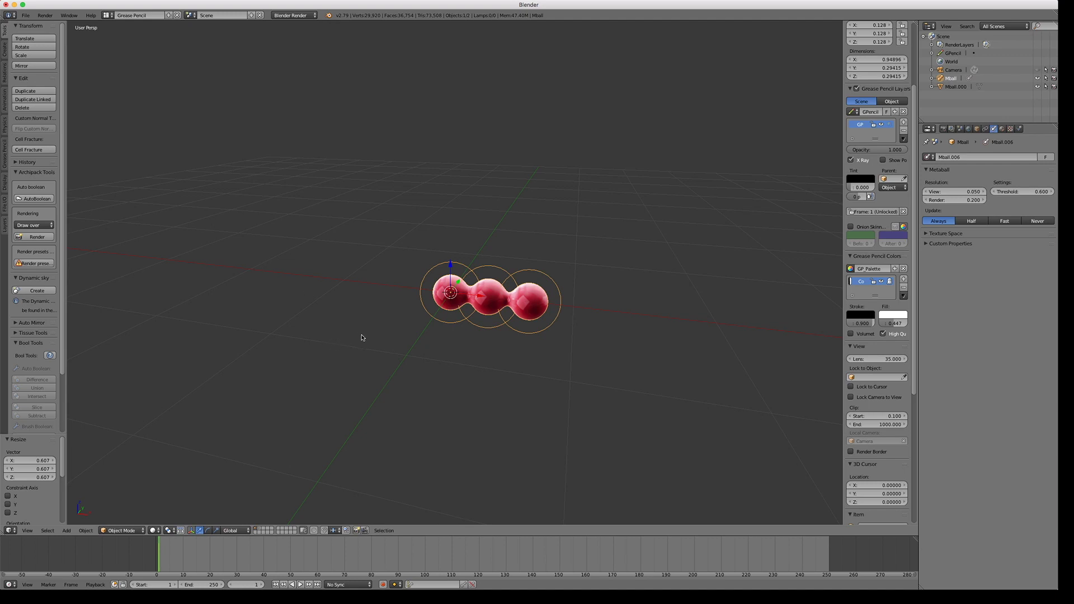
- Add a Plain Axes empty at the origin
{"action": "key", "text": "shift+a"}
{"action": "mouse_move", "coordinate": [377, 374]}
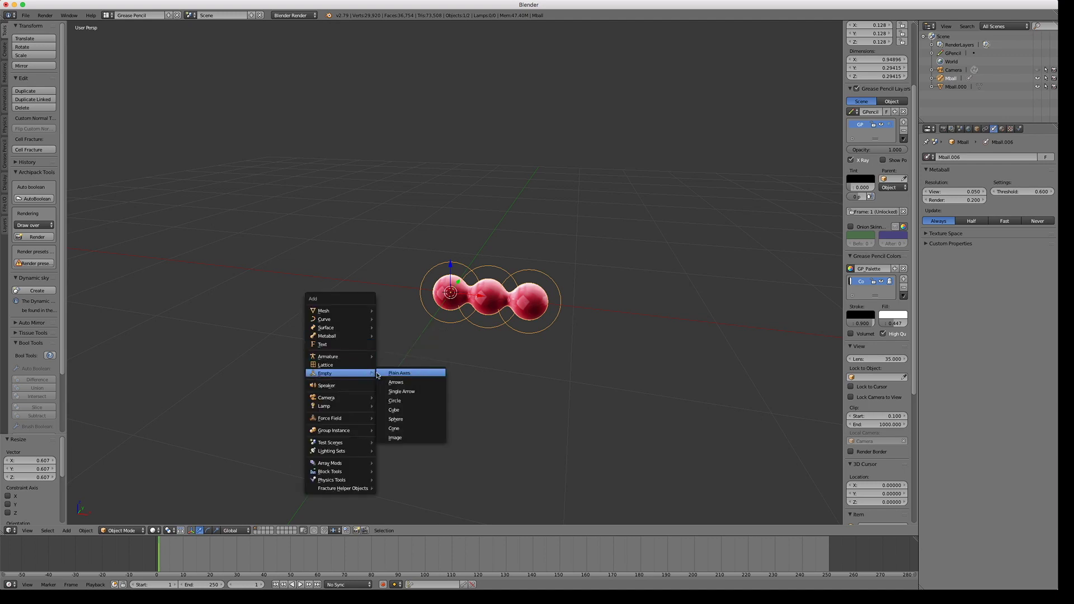
{"action": "left_click", "coordinate": [396, 373]}
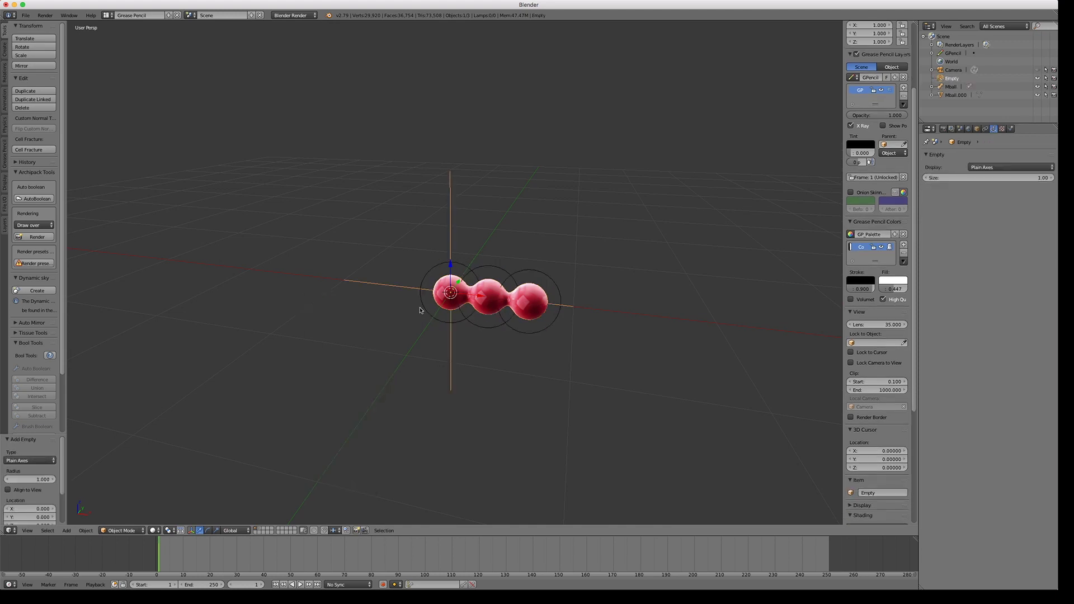
- Convert the metaball chain to a mesh
{"action": "right_click", "coordinate": [485, 289]}
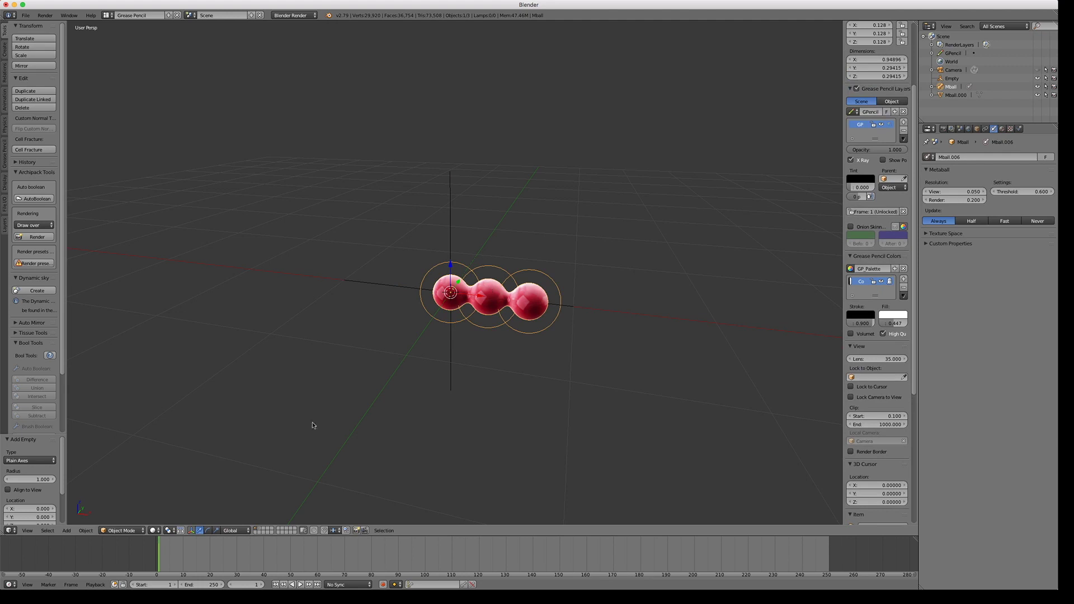
{"action": "left_click", "coordinate": [83, 531]}
{"action": "mouse_move", "coordinate": [108, 266]}
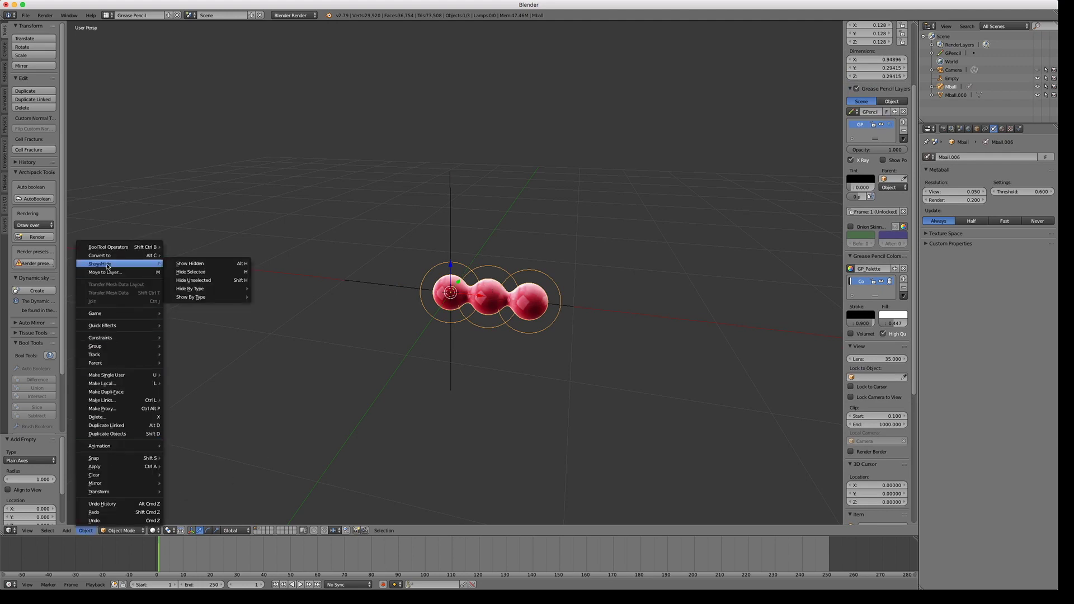
{"action": "left_click", "coordinate": [197, 264]}
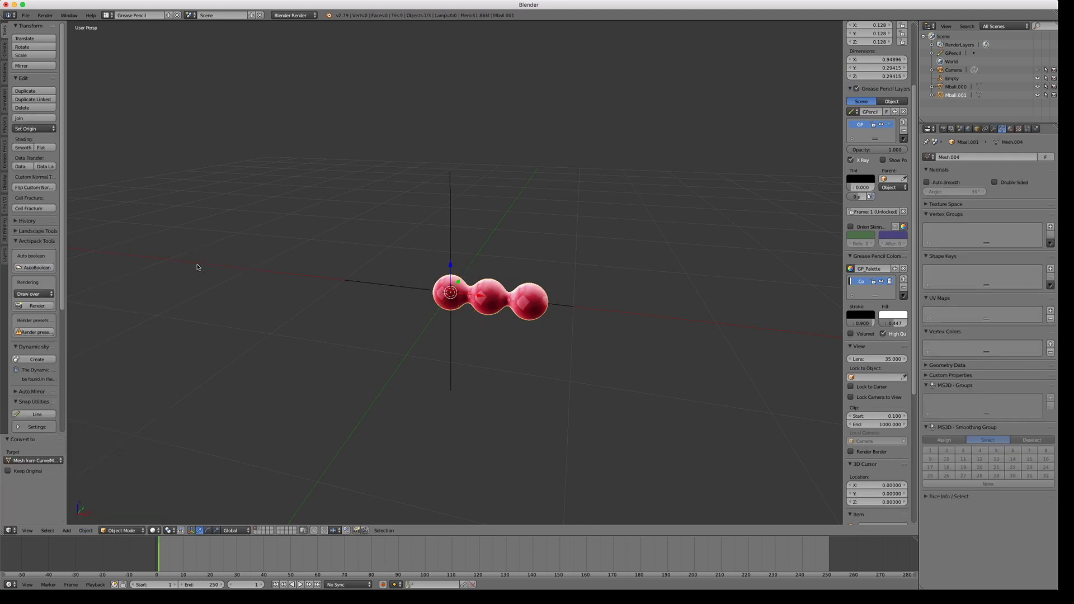
- Examine the converted chain's mesh geometry in Edit Mode, and return to Object Mode
{"action": "left_click", "coordinate": [122, 530]}
{"action": "left_click", "coordinate": [123, 510]}
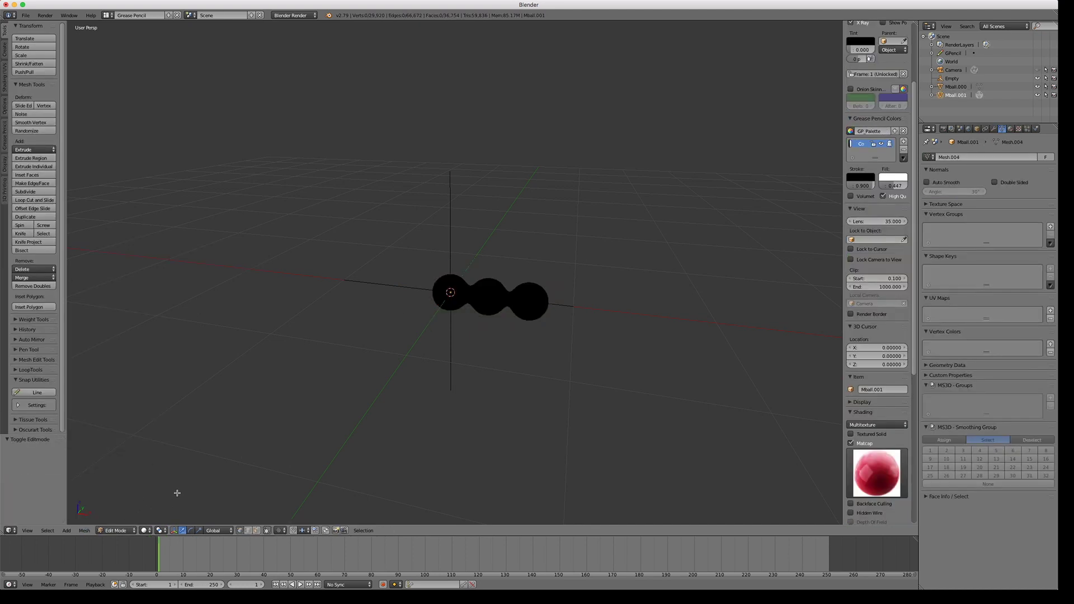
{"action": "key", "text": "a"}
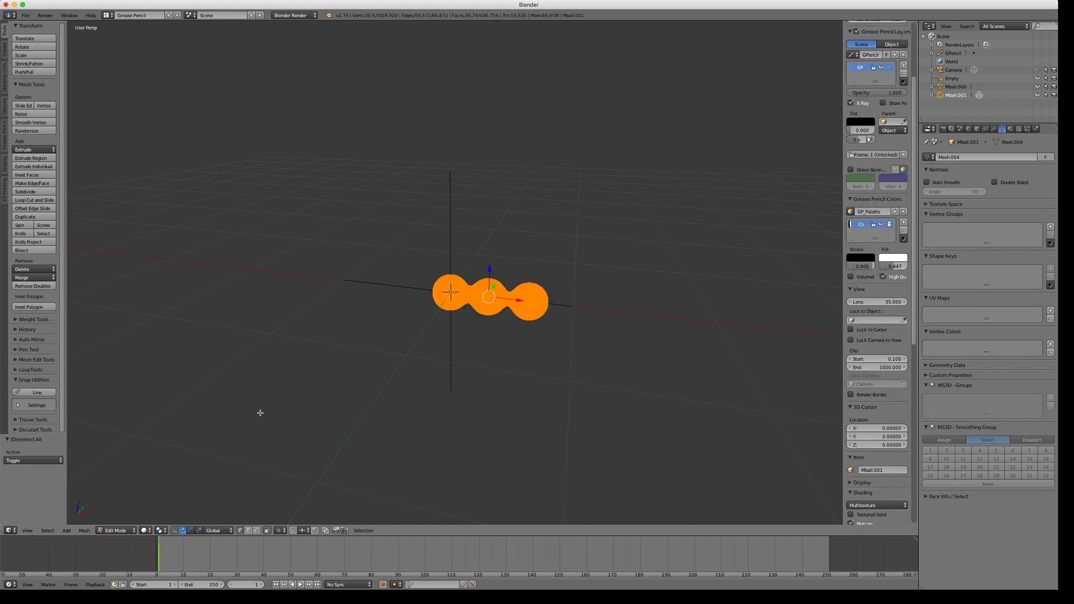
{"action": "key", "text": "a"}
{"action": "left_click", "coordinate": [117, 530]}
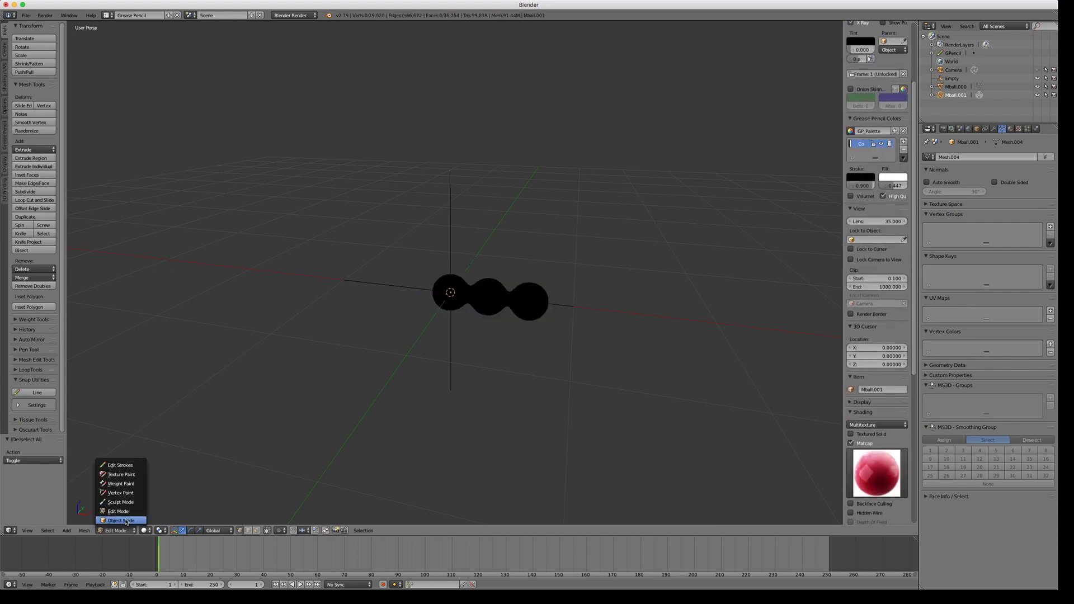
{"action": "key", "text": "Tab"}
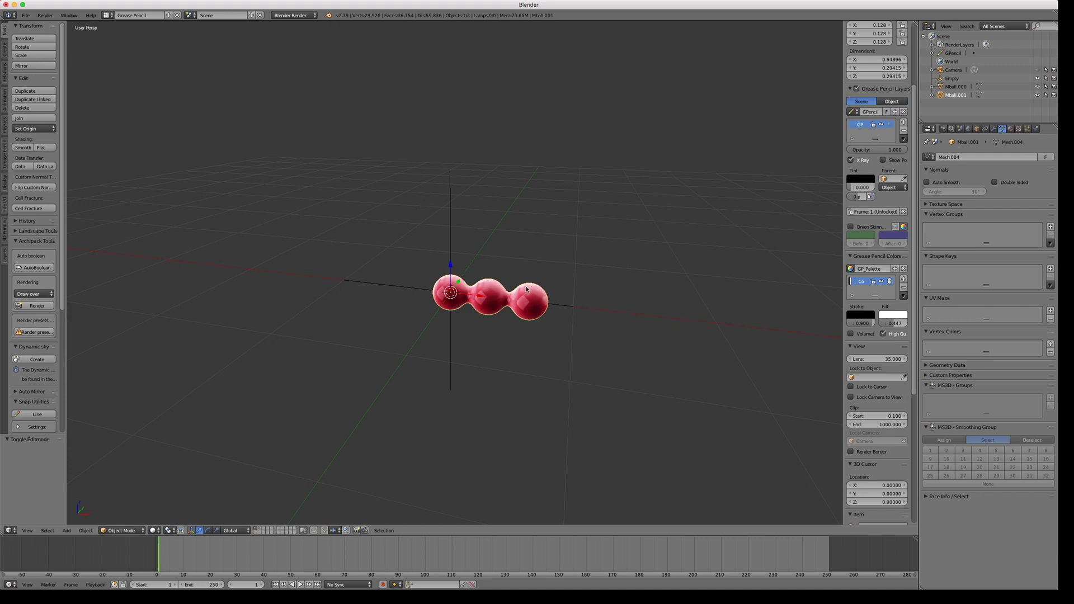
- Add an Array modifier to the chain mesh with a relative offset of 0 in X and 2 in Z
{"action": "left_click", "coordinate": [994, 129]}
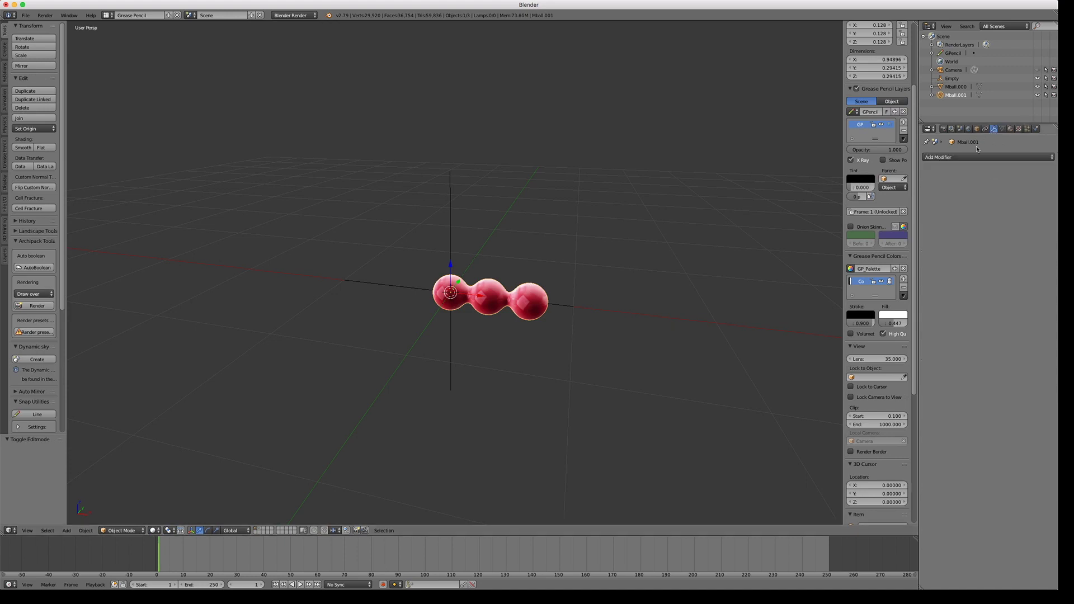
{"action": "left_click", "coordinate": [948, 159]}
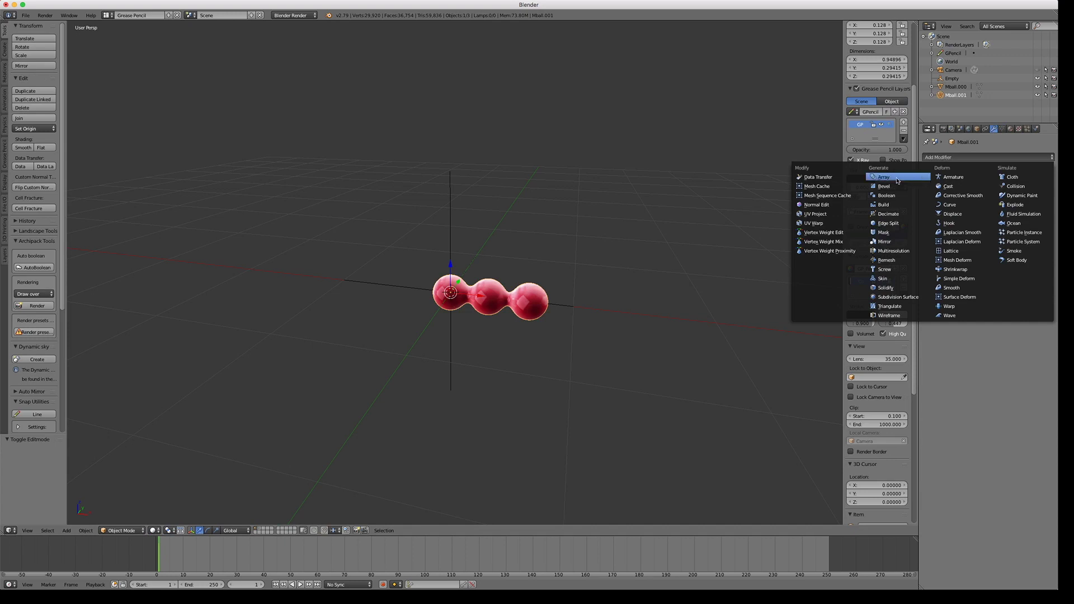
{"action": "left_click", "coordinate": [898, 180]}
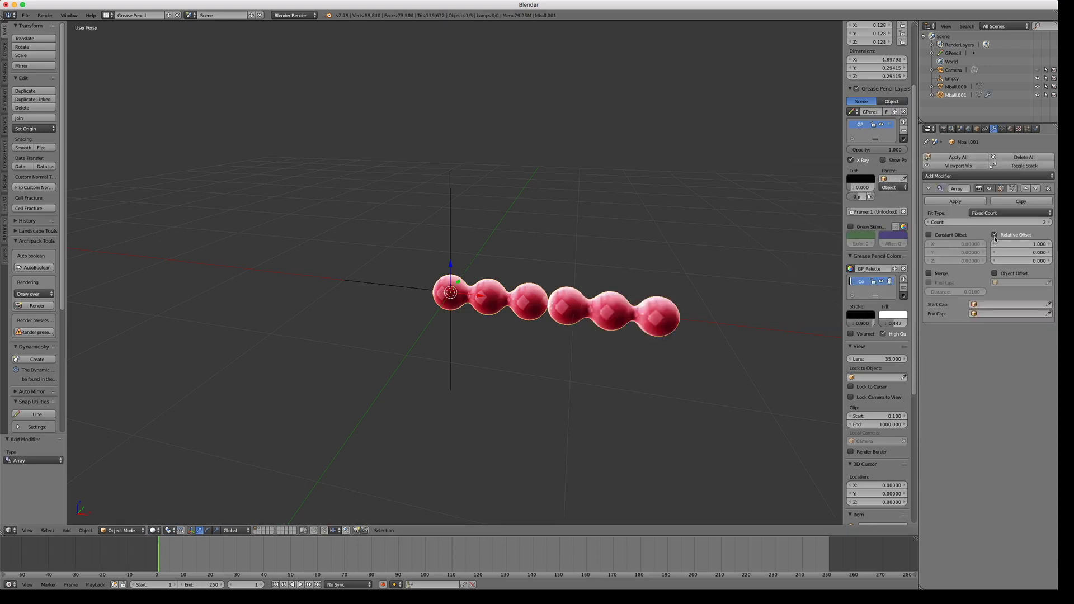
{"action": "left_click", "coordinate": [1009, 261]}
{"action": "type", "text": "2"}
{"action": "key", "text": "Return"}
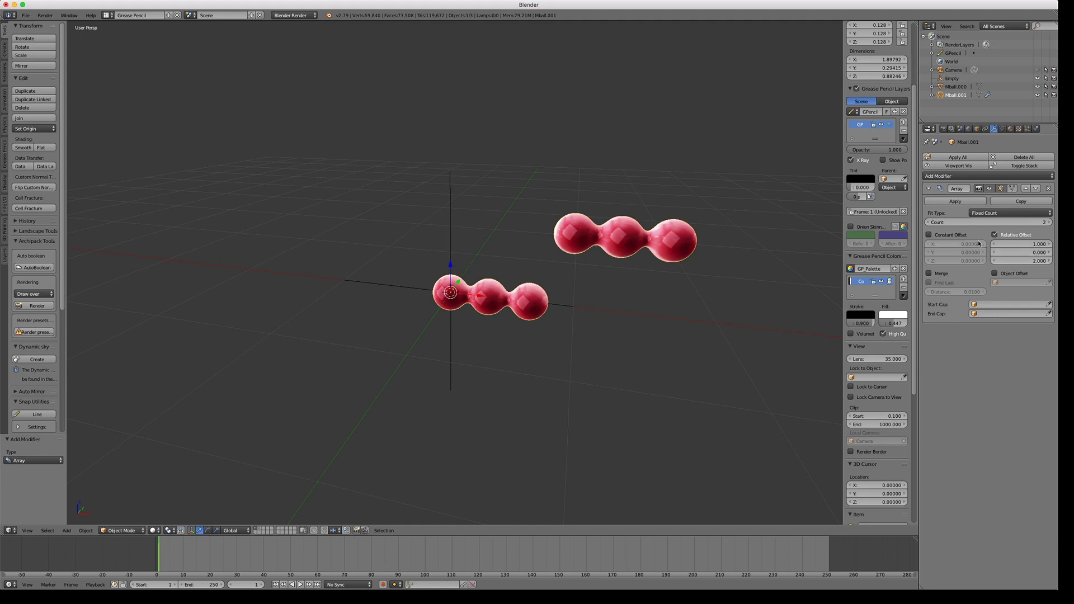
{"action": "left_click", "coordinate": [1013, 245]}
{"action": "type", "text": "0"}
{"action": "key", "text": "Return"}
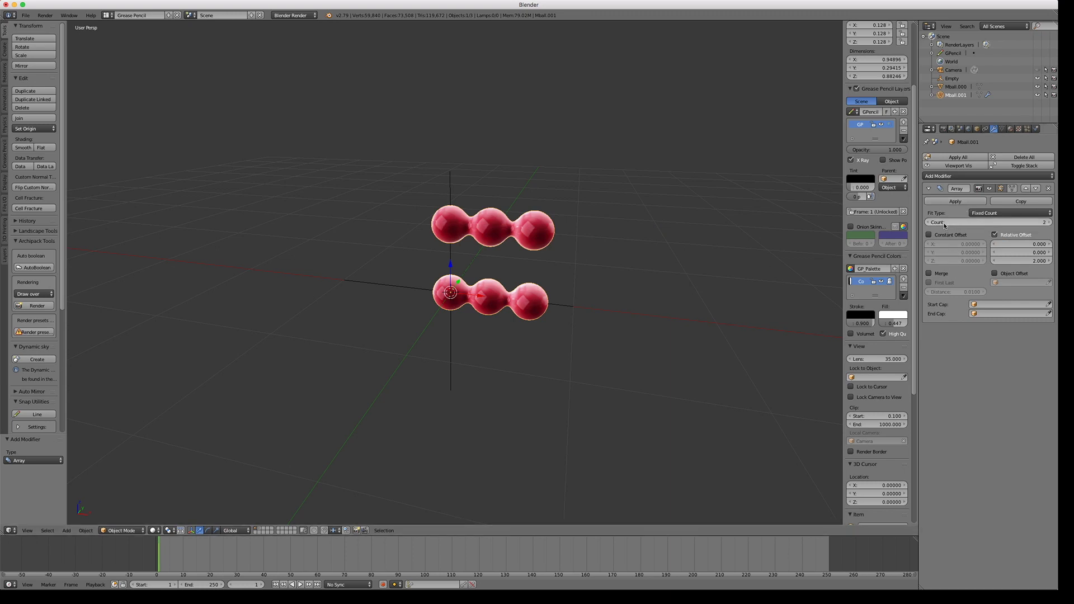
- Set the array's relative Z offset to 1 and its count to 6 to stack the chains vertically
{"action": "left_click", "coordinate": [1020, 261]}
{"action": "type", "text": "1"}
{"action": "key", "text": "Return"}
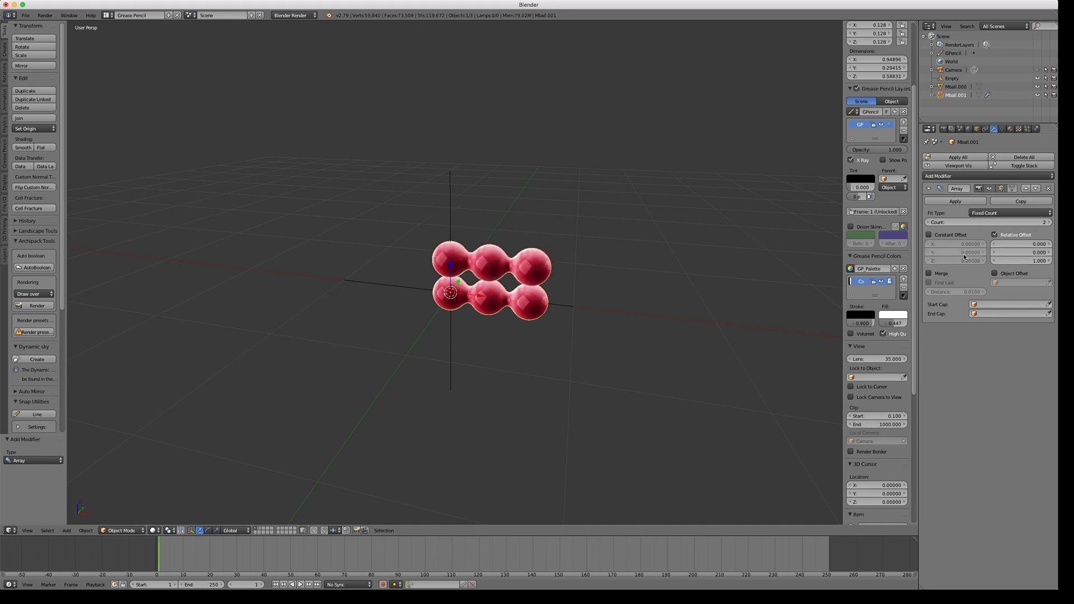
{"action": "left_click", "coordinate": [1050, 223]}
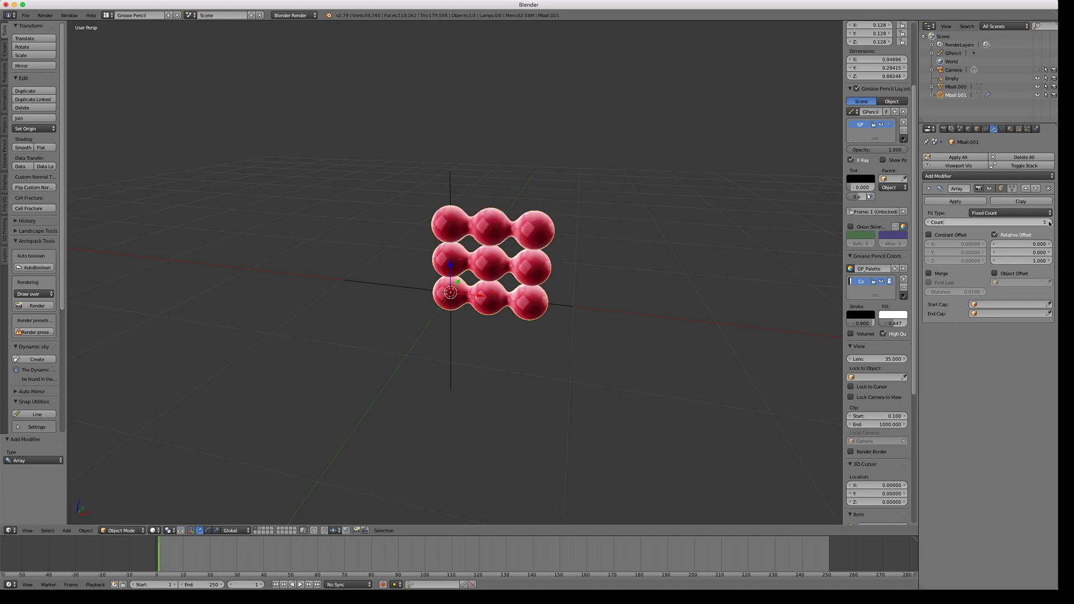
{"action": "left_click", "coordinate": [1050, 223]}
{"action": "left_click", "coordinate": [1050, 223]}
{"action": "left_click", "coordinate": [1050, 224]}
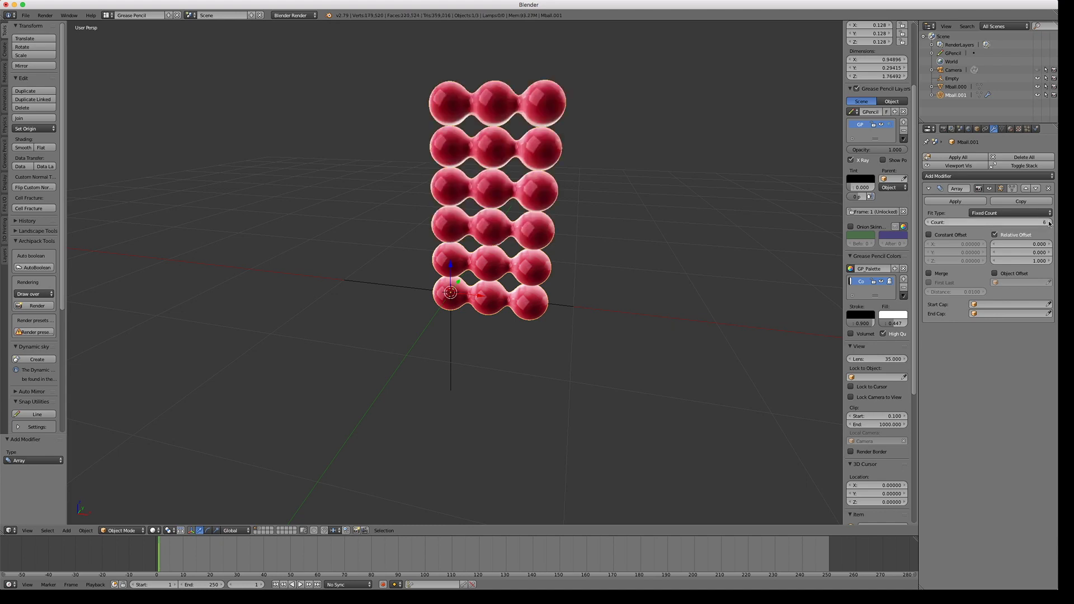
- Increase the Array modifier's count to 7 on the stacked chain mesh
{"action": "left_click", "coordinate": [1049, 223]}
{"action": "scroll", "coordinate": [705, 241], "scroll_direction": "up", "scroll_amount": 5, "text": "shift"}
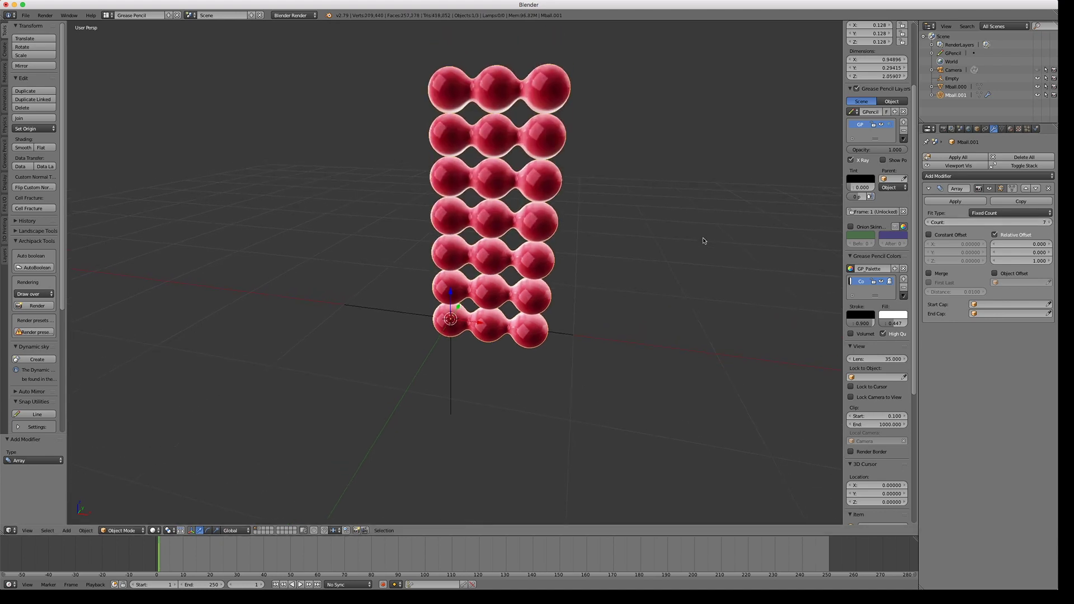
{"action": "scroll", "coordinate": [705, 241], "scroll_direction": "up", "scroll_amount": 2, "text": "shift"}
{"action": "scroll", "coordinate": [705, 241], "scroll_direction": "up", "scroll_amount": 1}
{"action": "scroll", "coordinate": [705, 241], "scroll_direction": "up", "scroll_amount": 2}
{"action": "scroll", "coordinate": [704, 242], "scroll_direction": "up", "scroll_amount": 5}
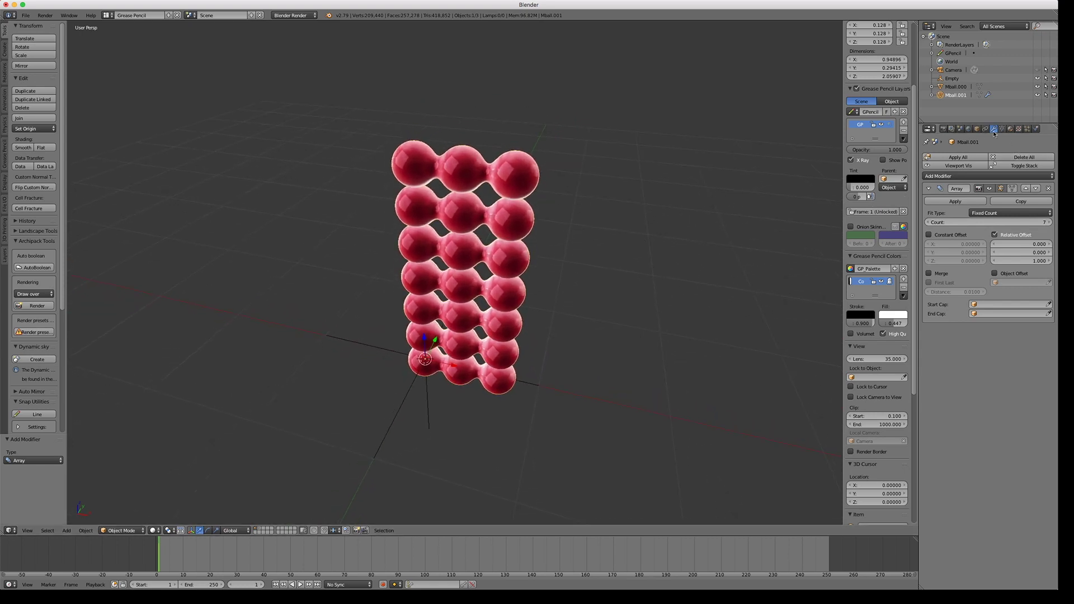
- Try twisting the stacked chains with a Simple Deform modifier set to Twist at 181°
{"action": "left_click", "coordinate": [971, 177]}
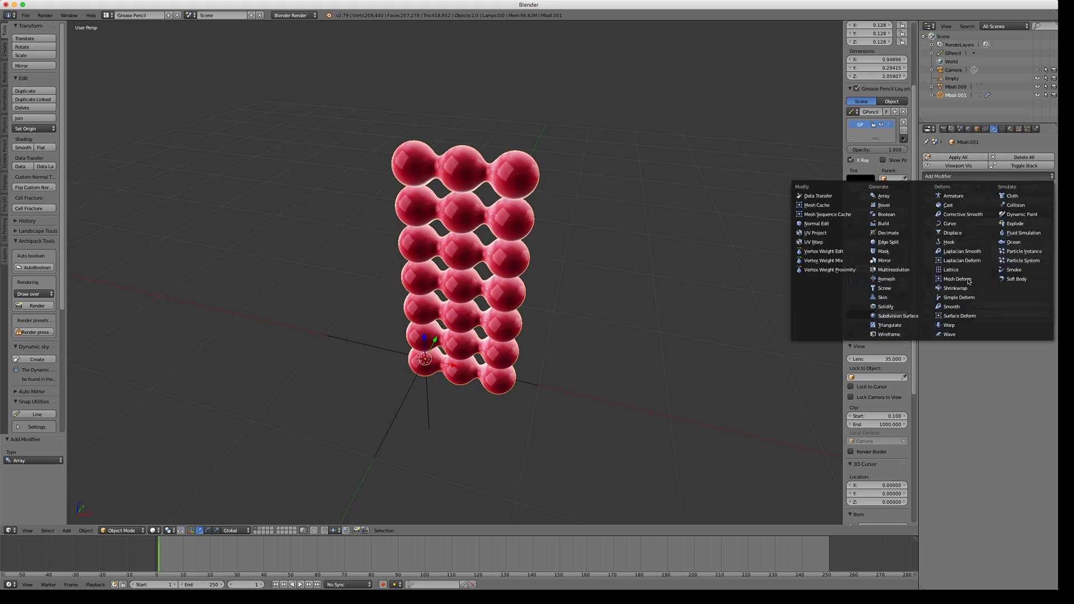
{"action": "left_click", "coordinate": [967, 298]}
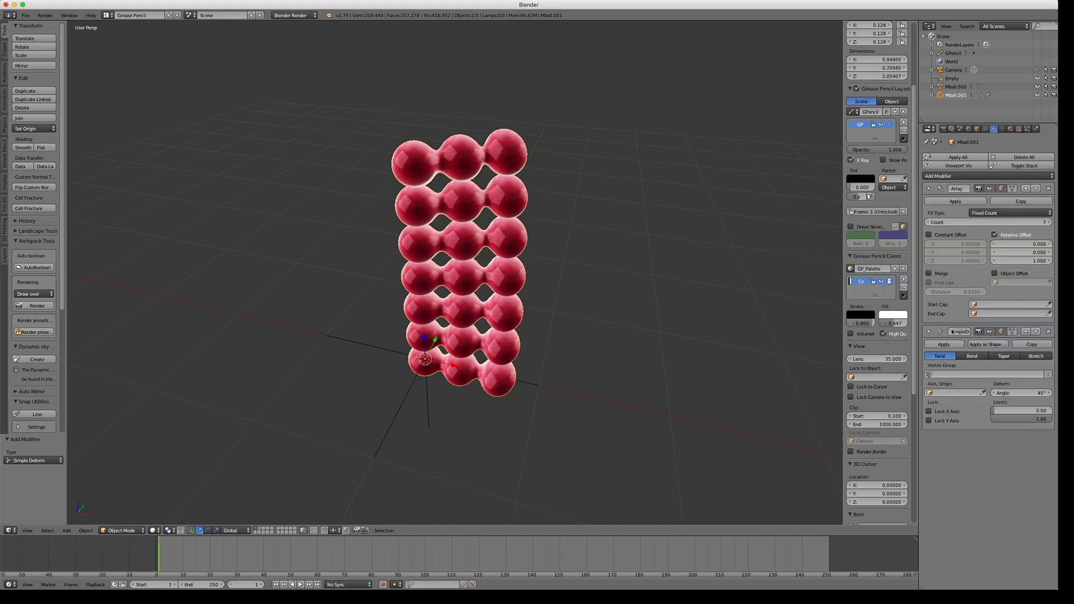
{"action": "left_click_drag", "start_coordinate": [1005, 394], "coordinate": [1073, 394]}
{"action": "scroll", "coordinate": [338, 356], "scroll_direction": "left", "scroll_amount": 15}
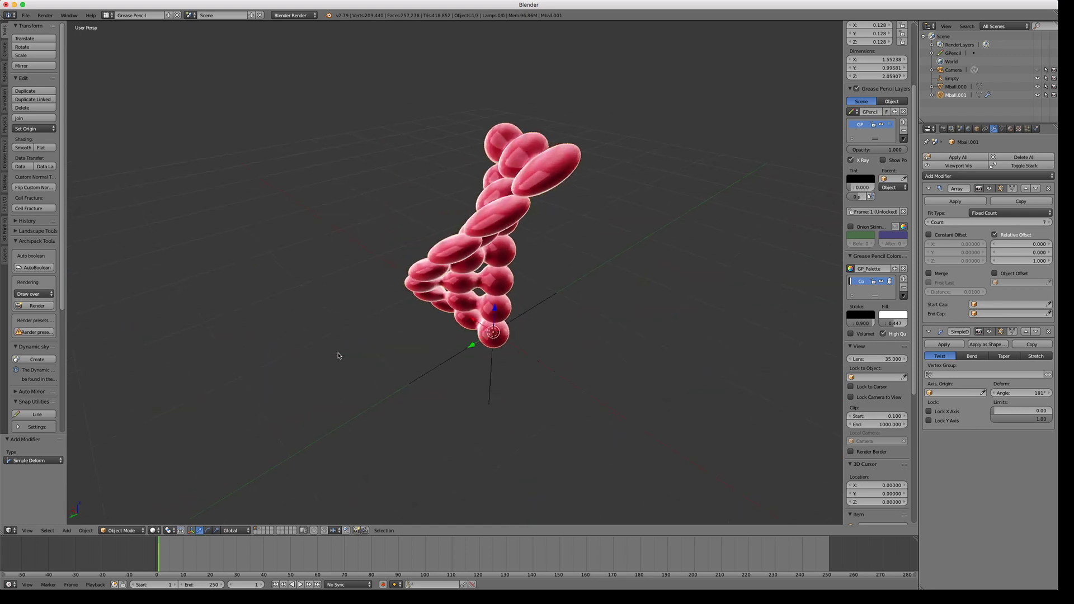
{"action": "scroll", "coordinate": [338, 356], "scroll_direction": "left", "scroll_amount": 5}
{"action": "scroll", "coordinate": [338, 356], "scroll_direction": "right", "scroll_amount": 20}
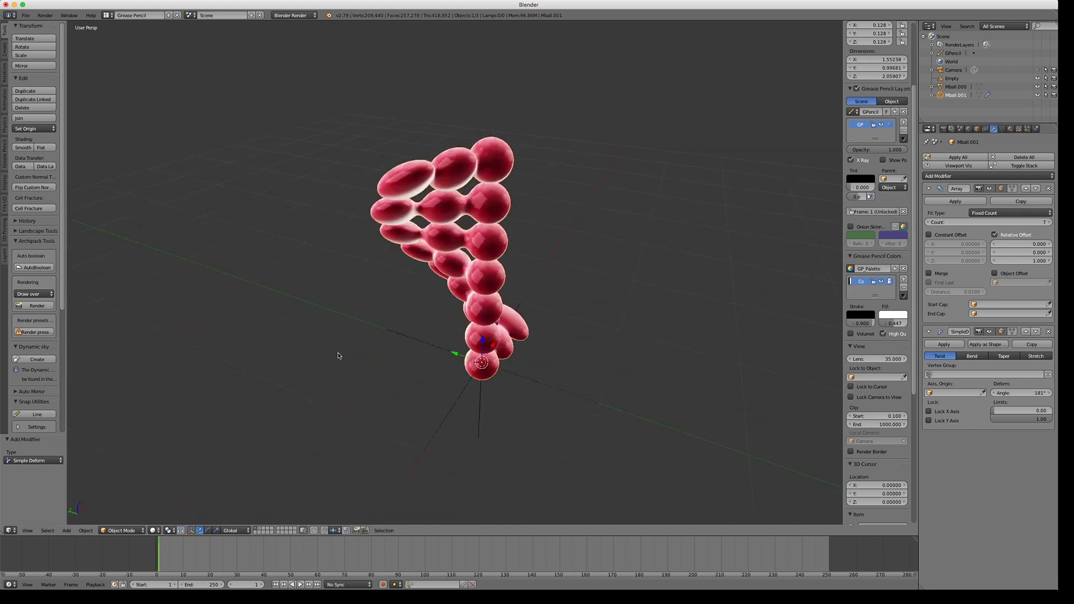
{"action": "scroll", "coordinate": [338, 357], "scroll_direction": "right", "scroll_amount": 10}
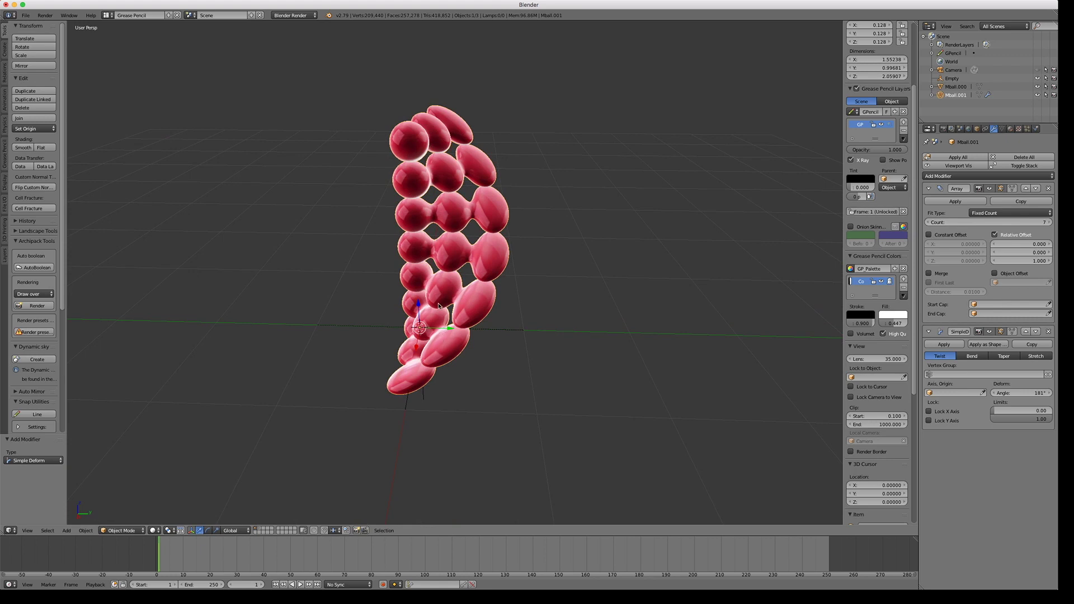
- Remove the Simple Deform modifier from the chain mesh
{"action": "left_click", "coordinate": [1049, 332]}
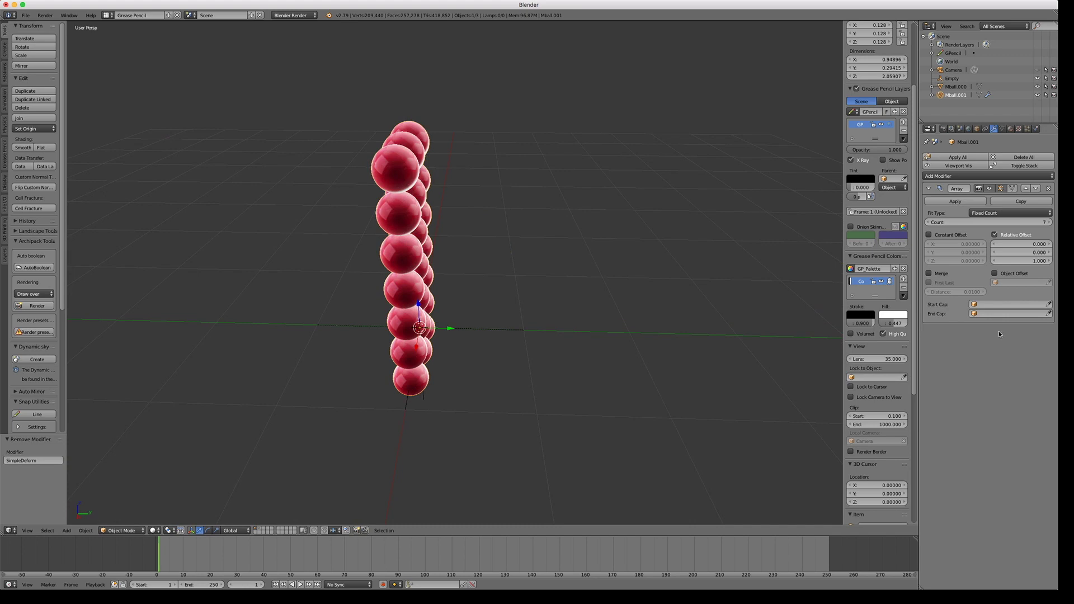
{"action": "middle_click_drag", "start_coordinate": [434, 337], "coordinate": [529, 340]}
{"action": "scroll", "coordinate": [531, 340], "scroll_direction": "right", "scroll_amount": 5}
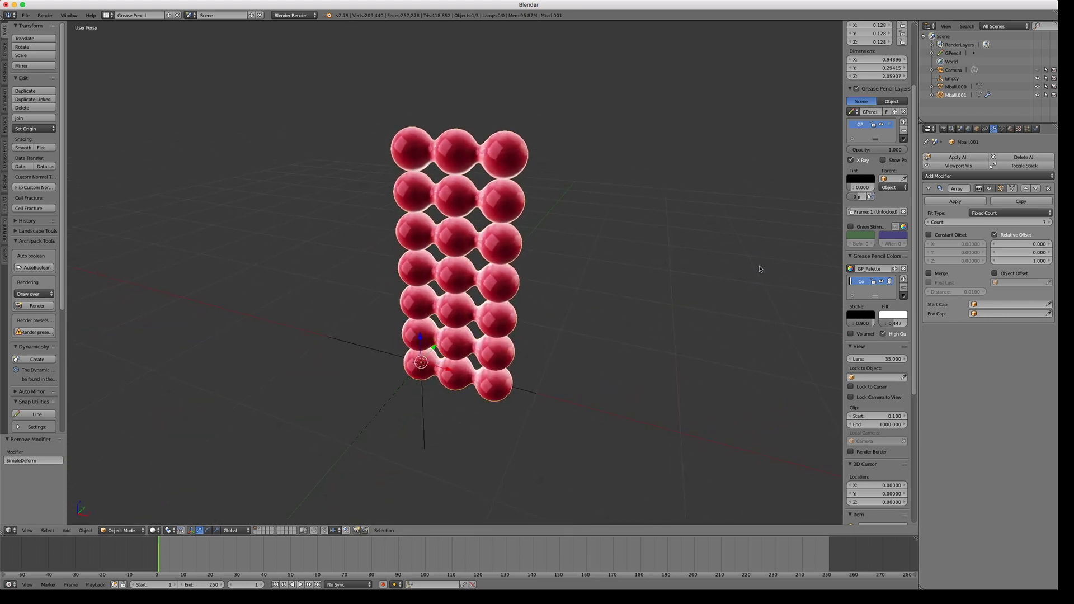
- Assign the Empty as the array's Object Offset target, and switch Object Offset off again
{"action": "left_click", "coordinate": [996, 274]}
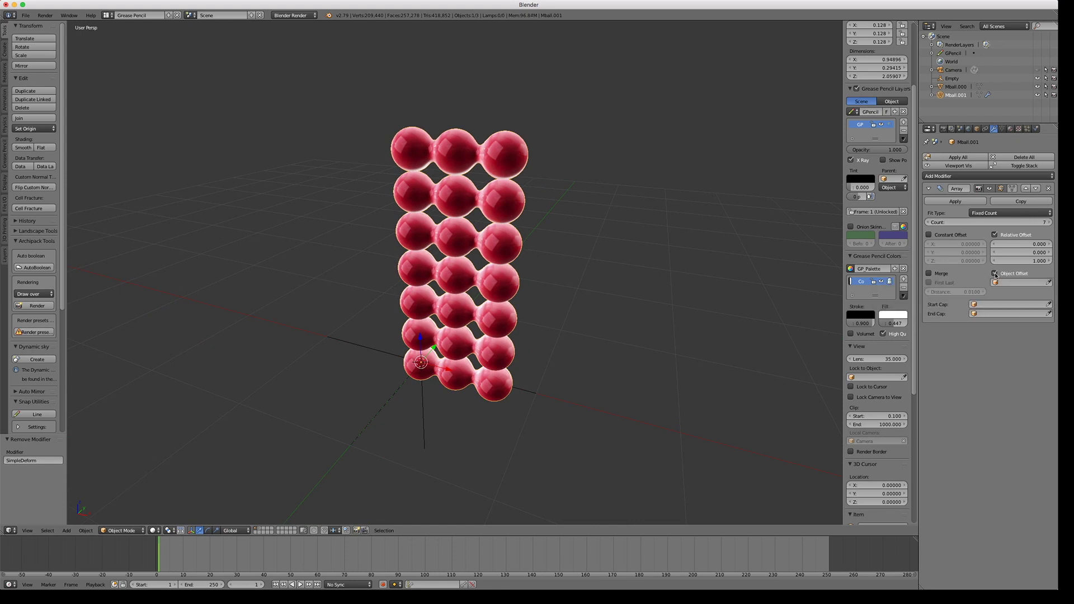
{"action": "left_click", "coordinate": [1004, 283]}
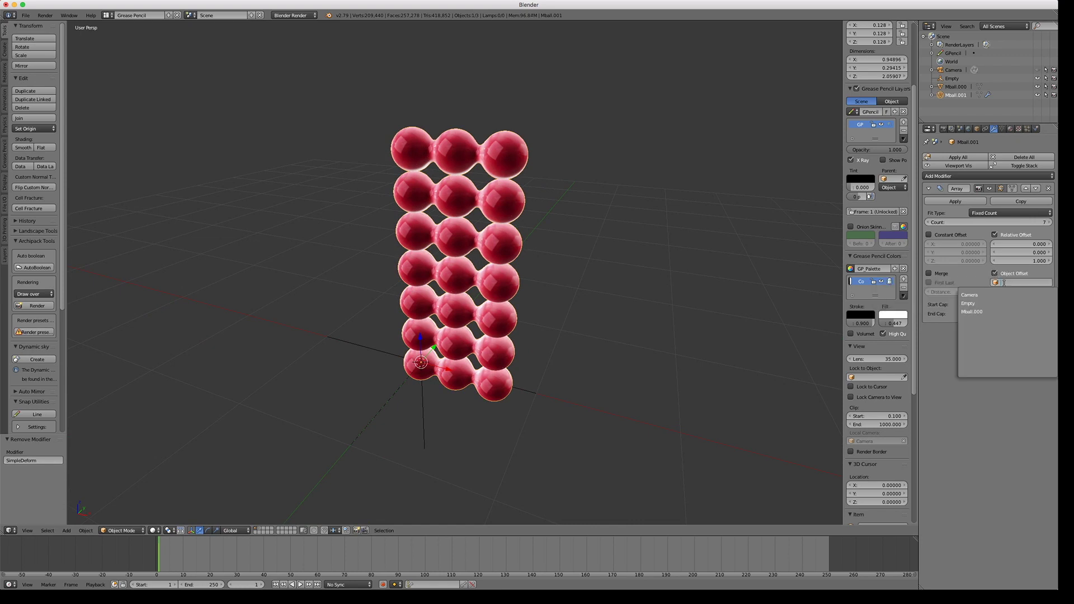
{"action": "left_click", "coordinate": [968, 303]}
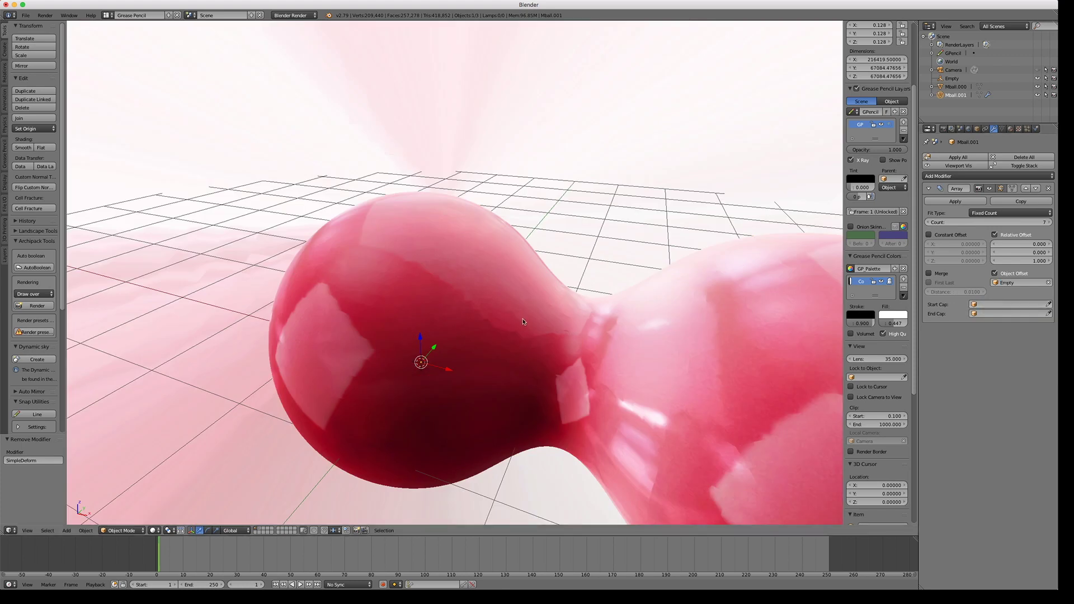
{"action": "left_click", "coordinate": [995, 273]}
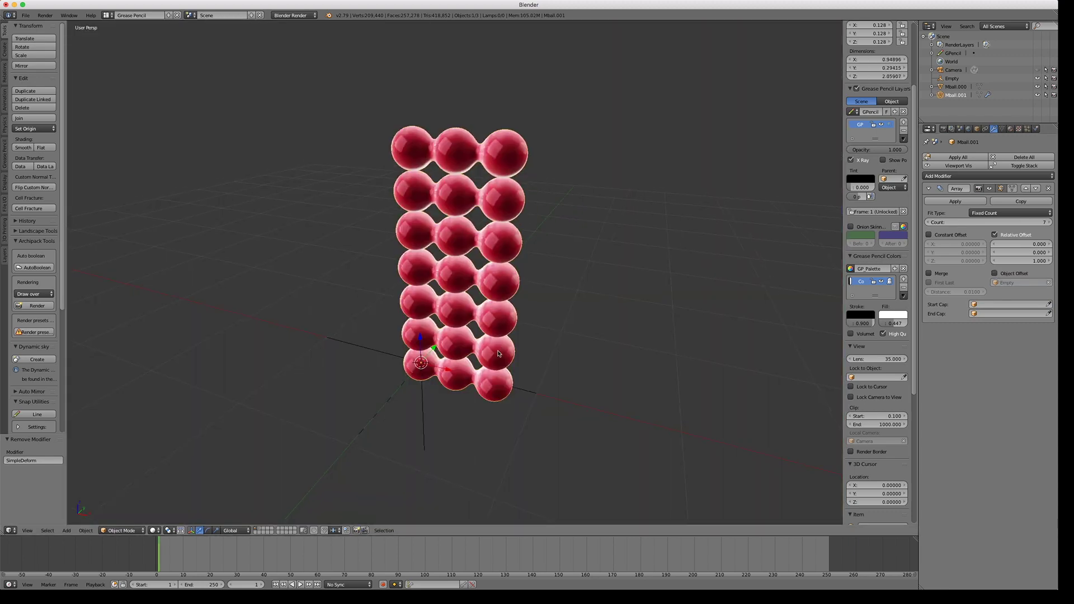
- Apply the chain mesh's scale and re-enable the array's Object Offset using the Empty
{"action": "key", "text": "ctrl+a"}
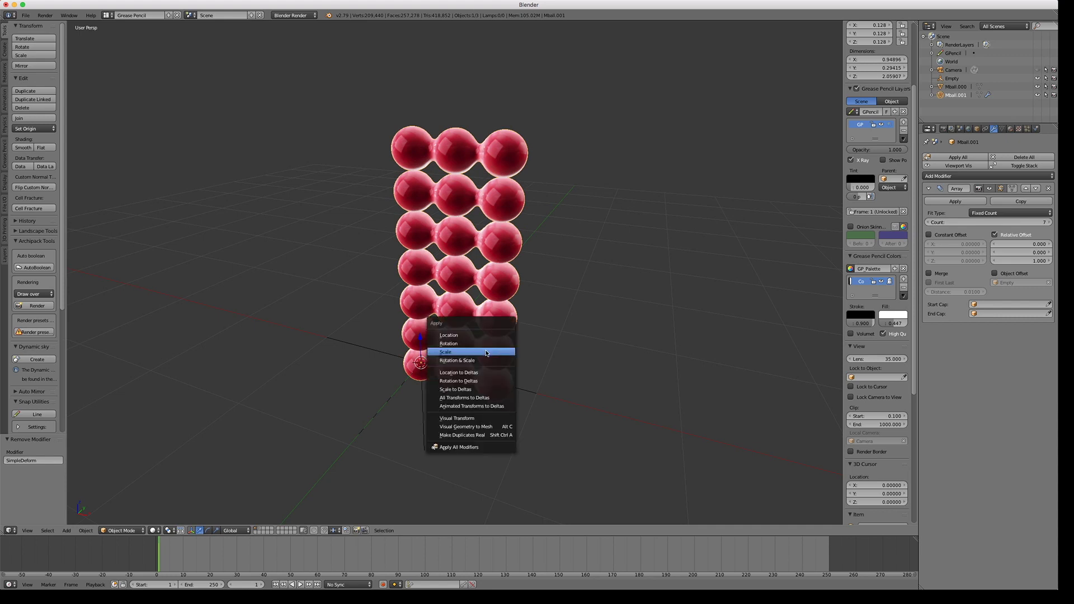
{"action": "left_click", "coordinate": [458, 352]}
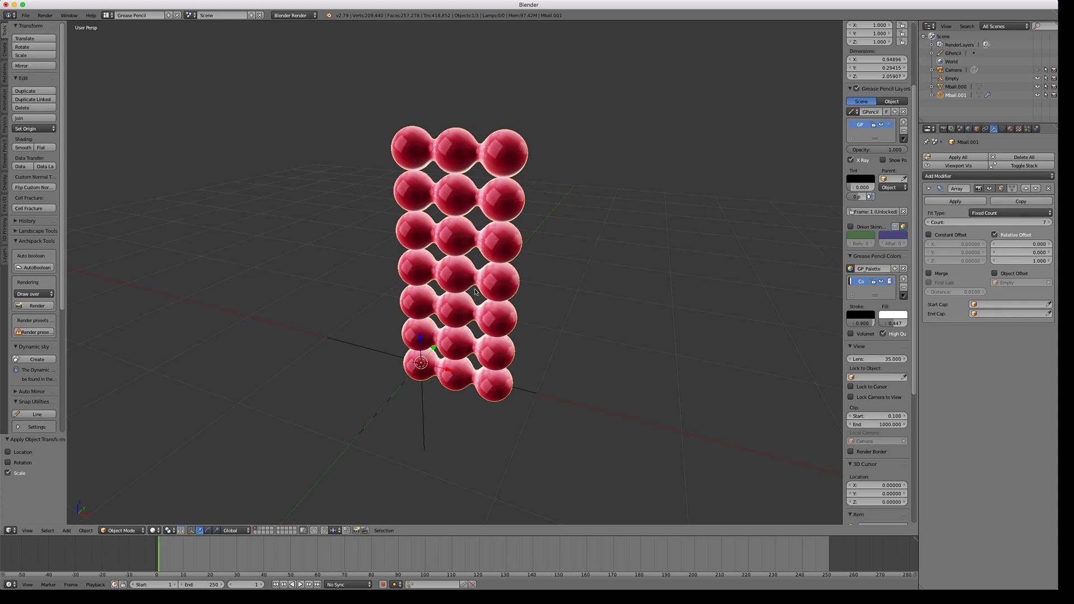
{"action": "key", "text": "ctrl+a"}
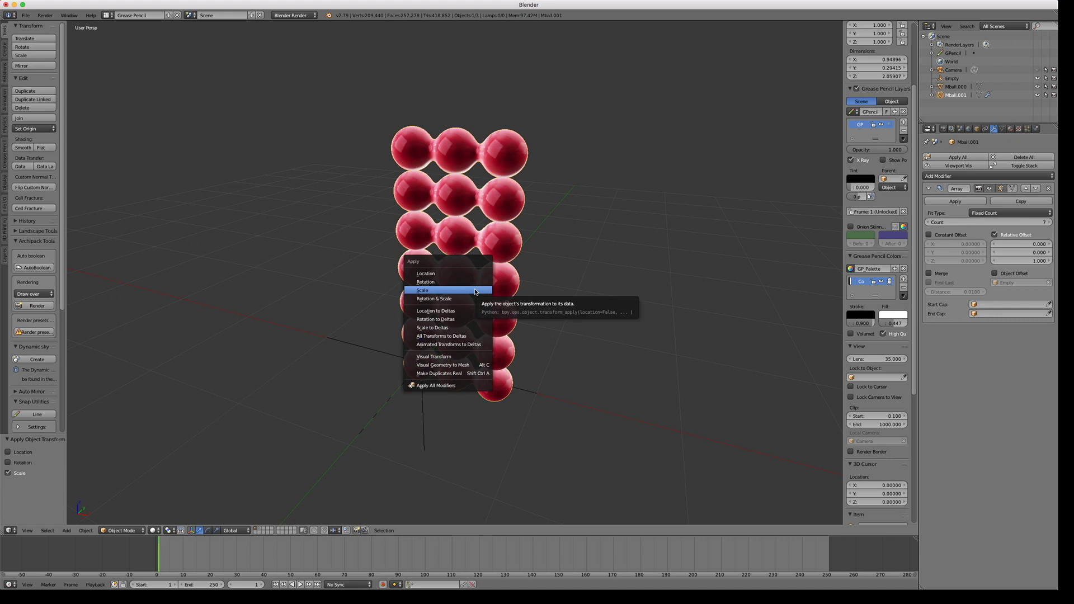
{"action": "left_click", "coordinate": [476, 292]}
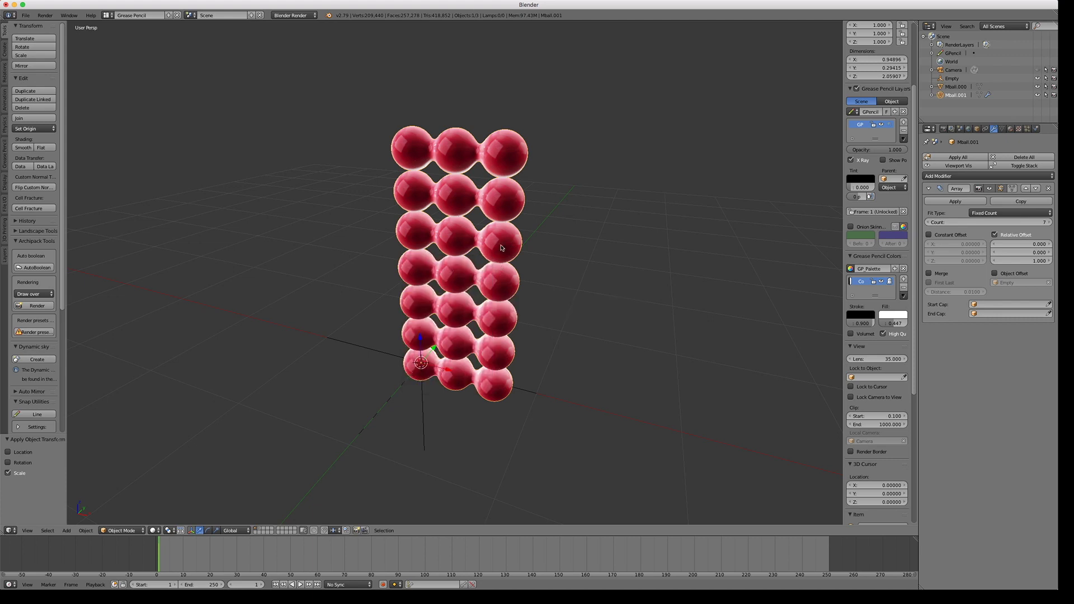
{"action": "left_click", "coordinate": [995, 274]}
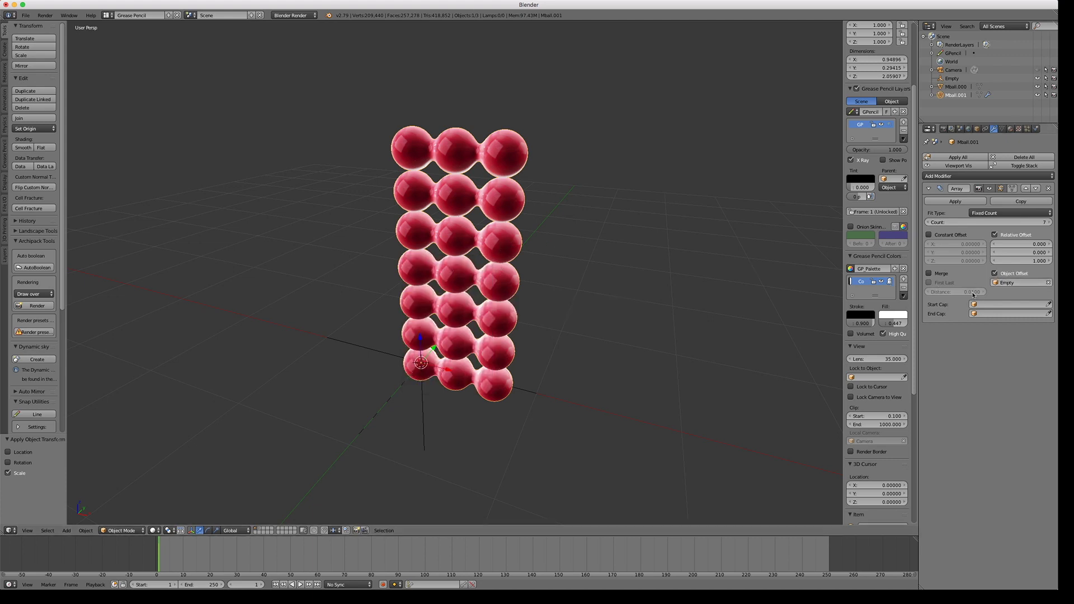
- Select the Empty and try a free rotation of about 6° to turn the array copies
{"action": "right_click", "coordinate": [369, 351]}
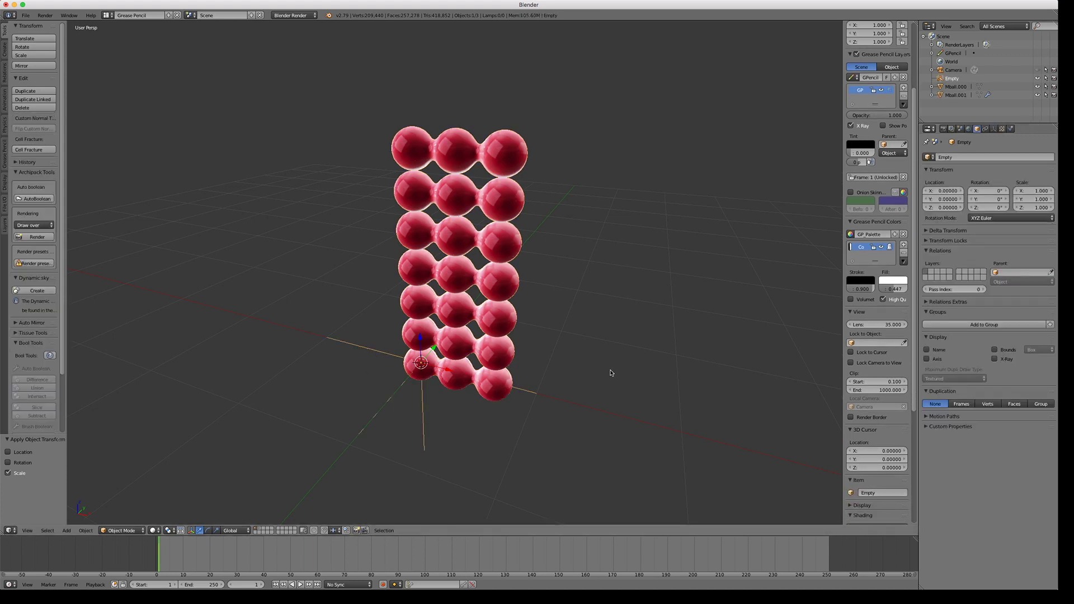
{"action": "key", "text": "r"}
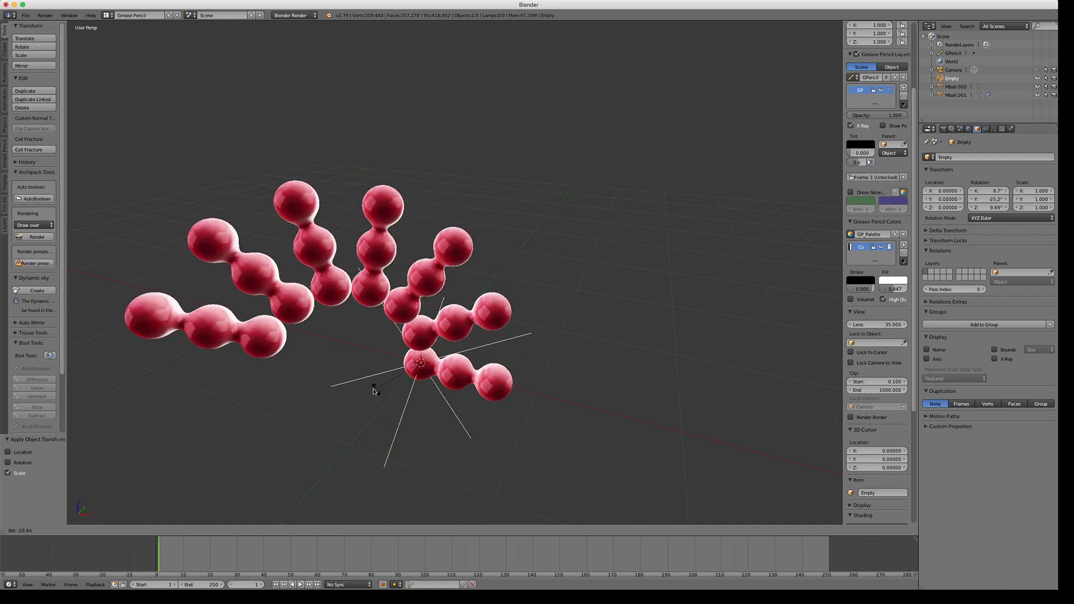
{"action": "left_click", "coordinate": [341, 359]}
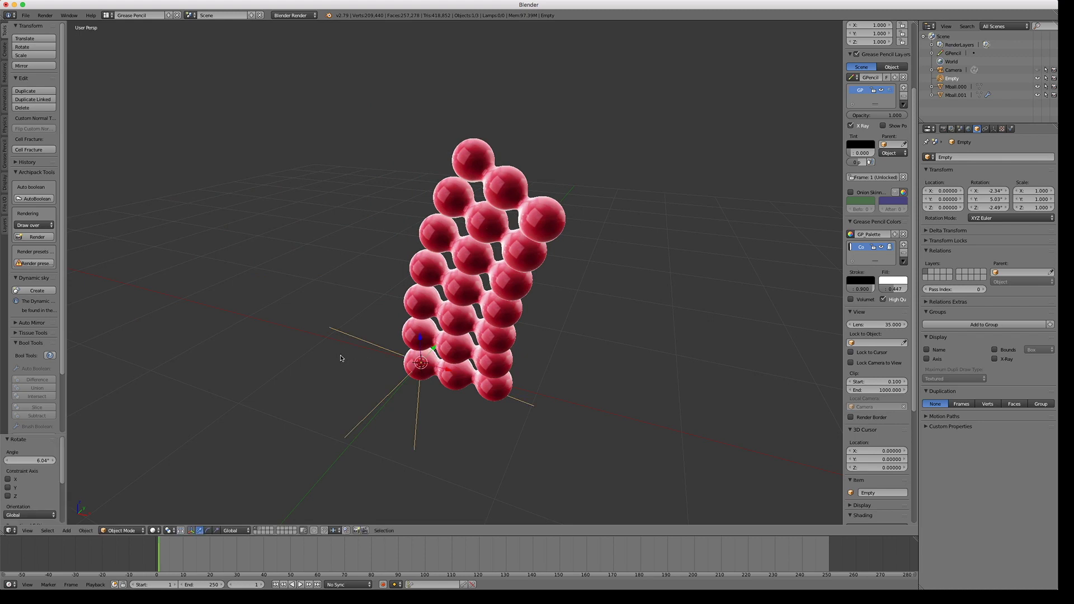
- Clear the Empty's rotation and try rotating it around the global X axis
{"action": "key", "text": "alt+r"}
{"action": "key", "text": "r"}
{"action": "key", "text": "x"}
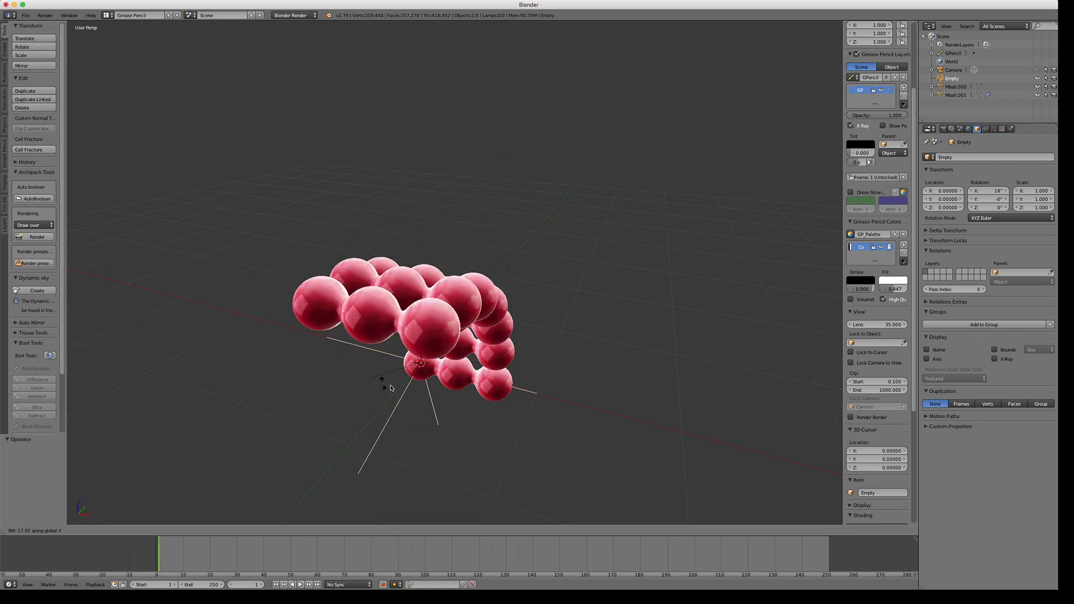
{"action": "left_click", "coordinate": [317, 351]}
- Undo the X rotation and rotate the Empty about 31.5° around the global Z axis
{"action": "key", "text": "ctrl+z"}
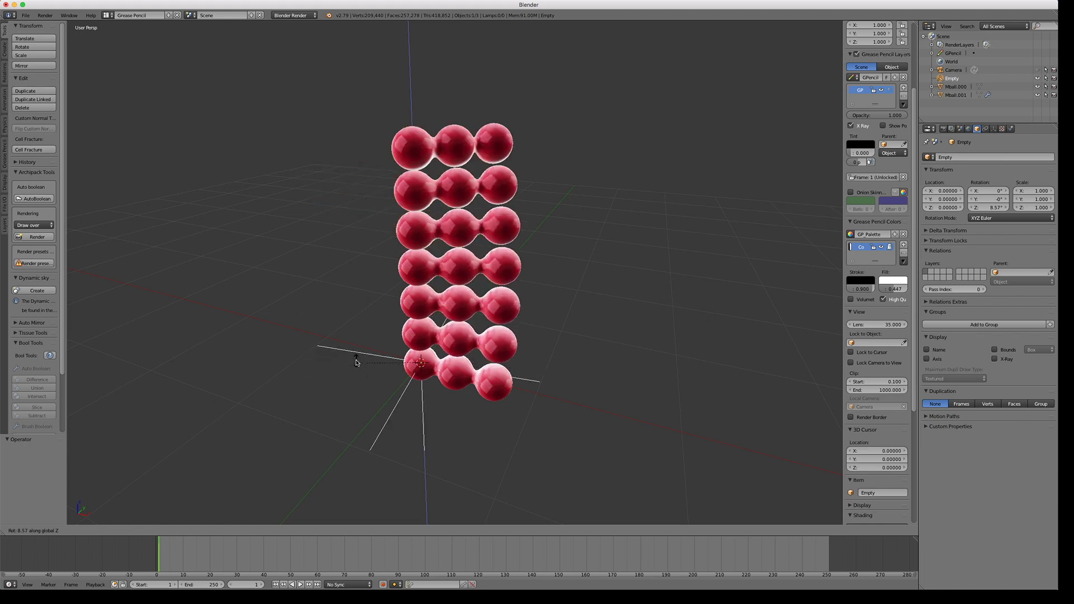
{"action": "left_click", "coordinate": [383, 376]}
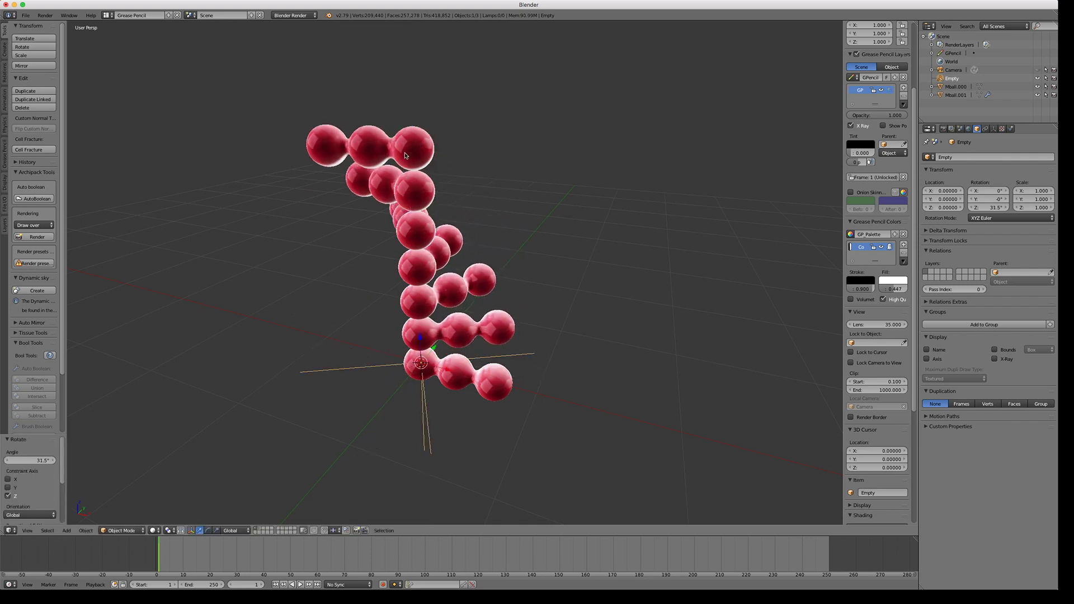
- Select the arrayed chain mesh and raise its Array count to 11 to extend the spiral
{"action": "right_click", "coordinate": [431, 161]}
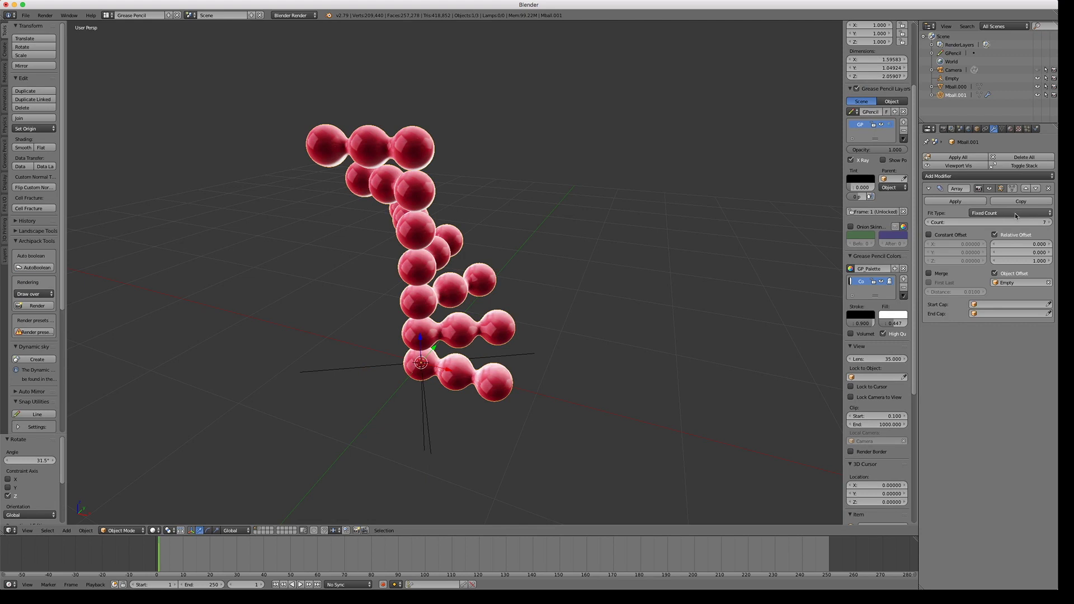
{"action": "left_click", "coordinate": [1050, 223]}
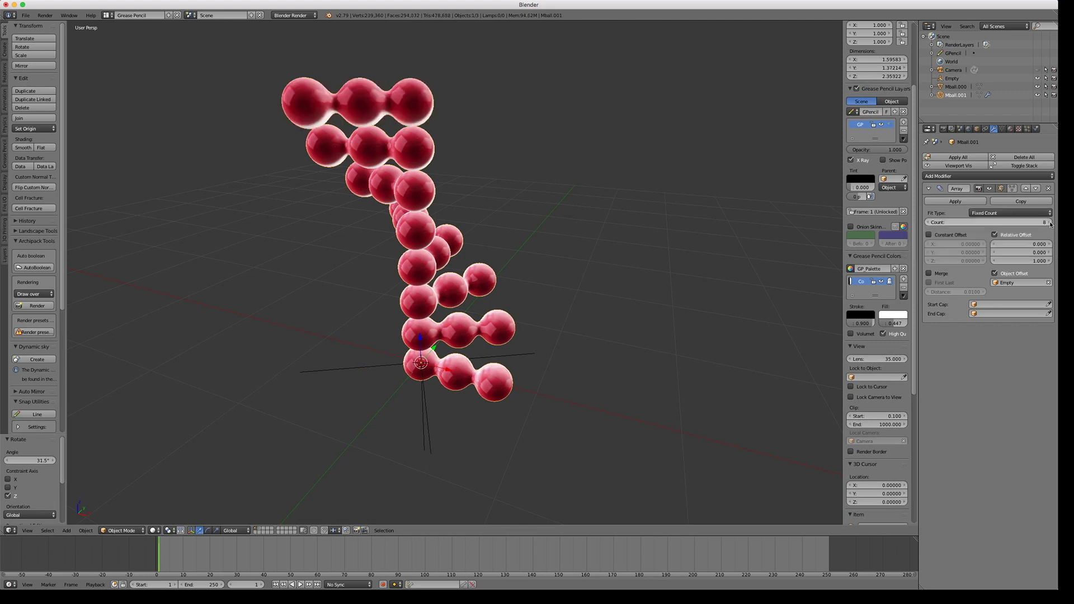
{"action": "left_click", "coordinate": [1051, 223]}
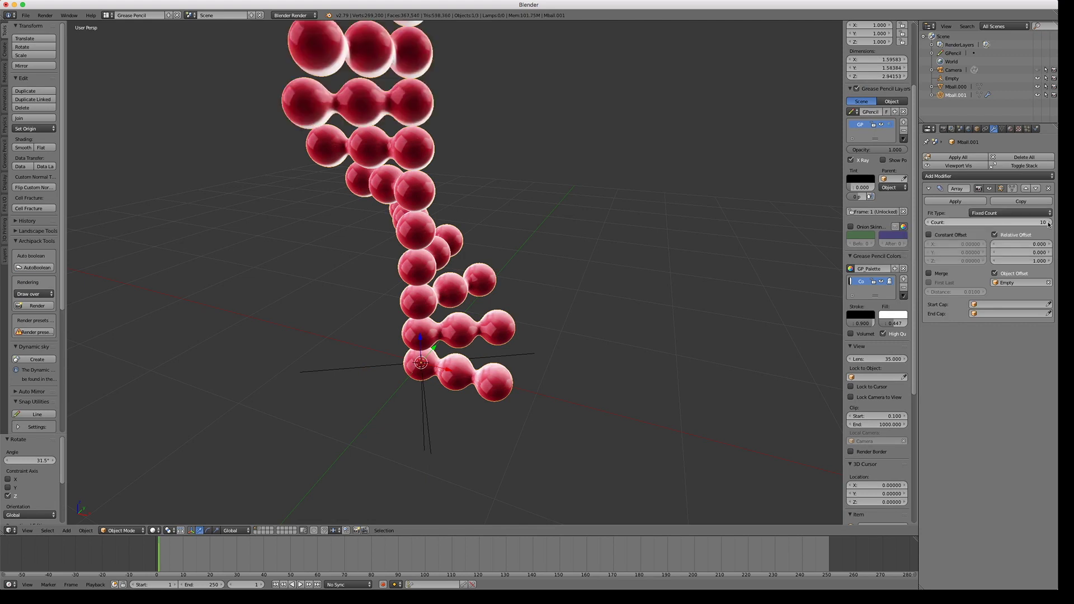
{"action": "scroll", "coordinate": [500, 298], "scroll_direction": "right", "scroll_amount": 10}
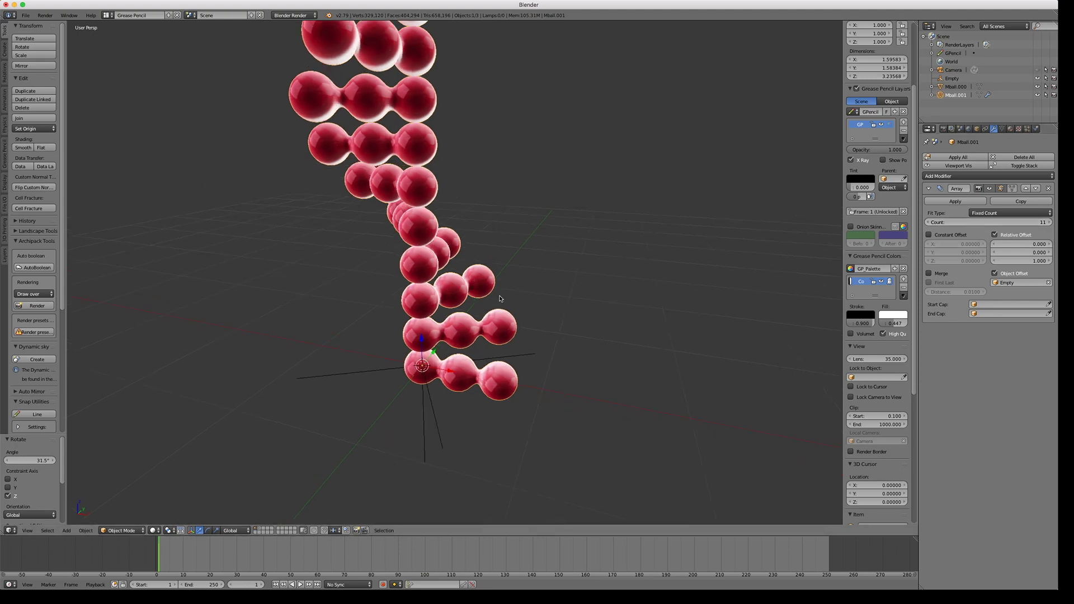
{"action": "scroll", "coordinate": [499, 298], "scroll_direction": "right", "scroll_amount": 15}
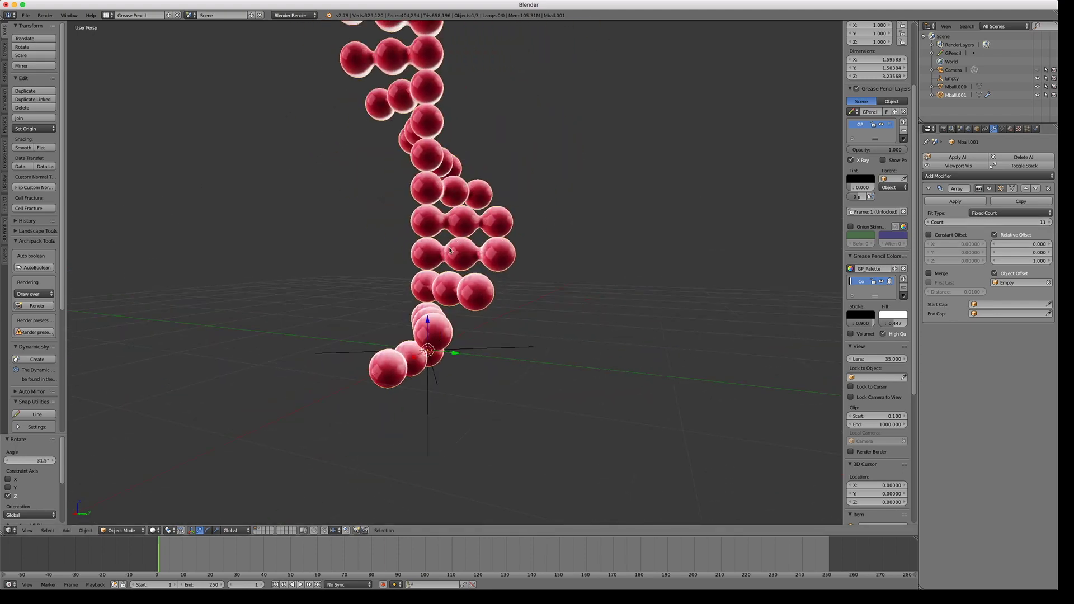
{"action": "scroll", "coordinate": [448, 254], "scroll_direction": "right", "scroll_amount": 15}
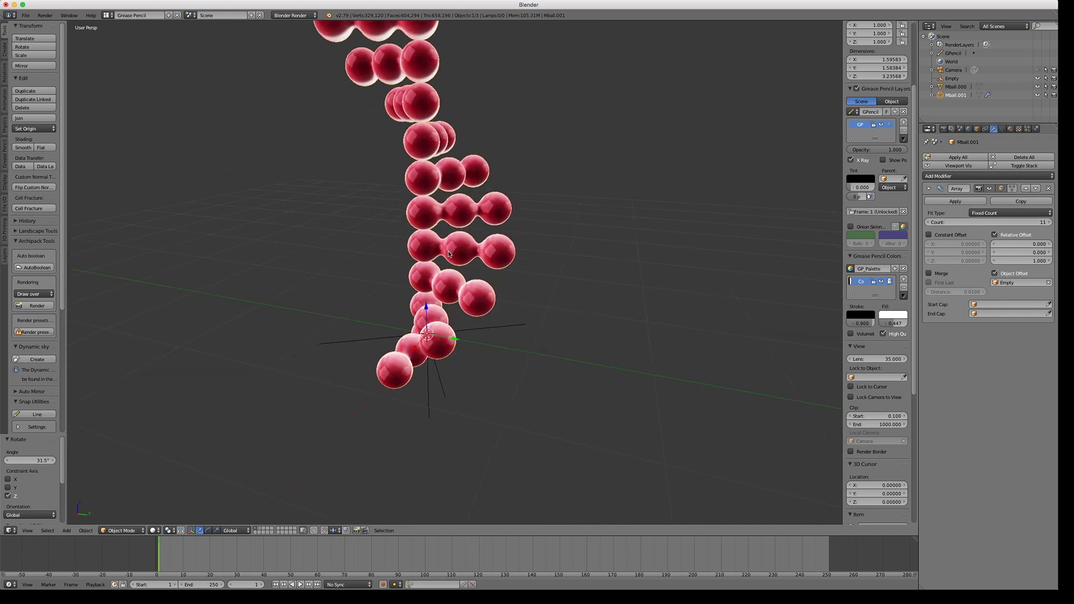